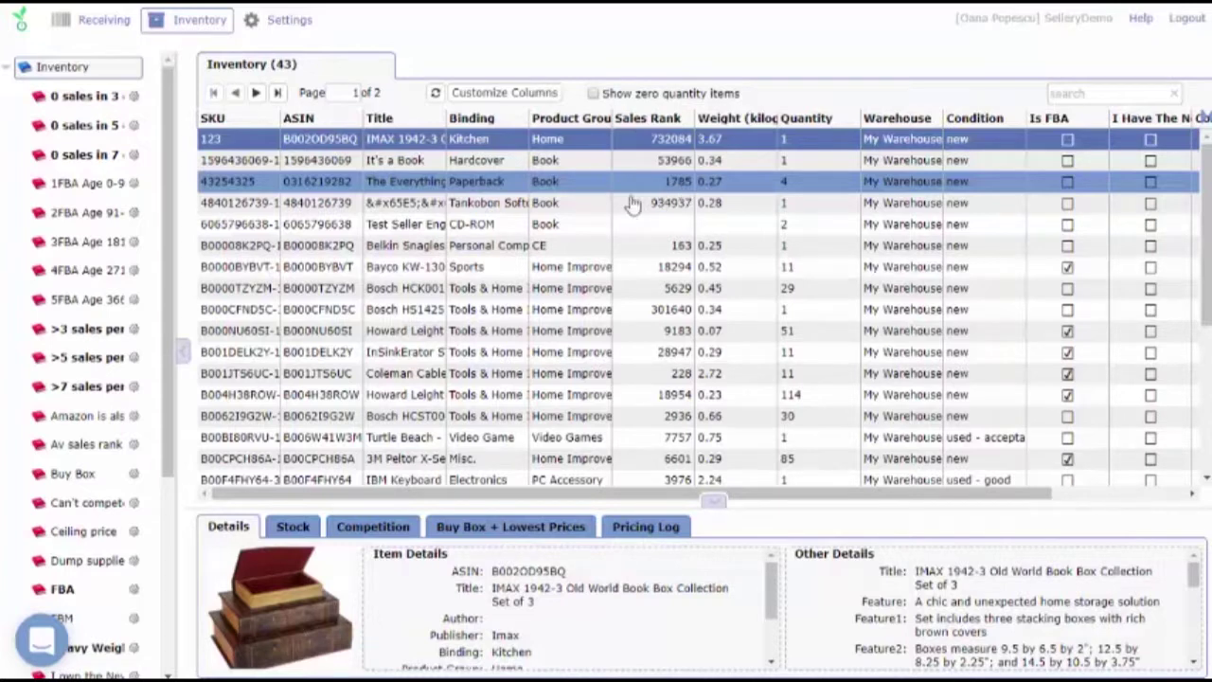
click(667, 202)
click(521, 225)
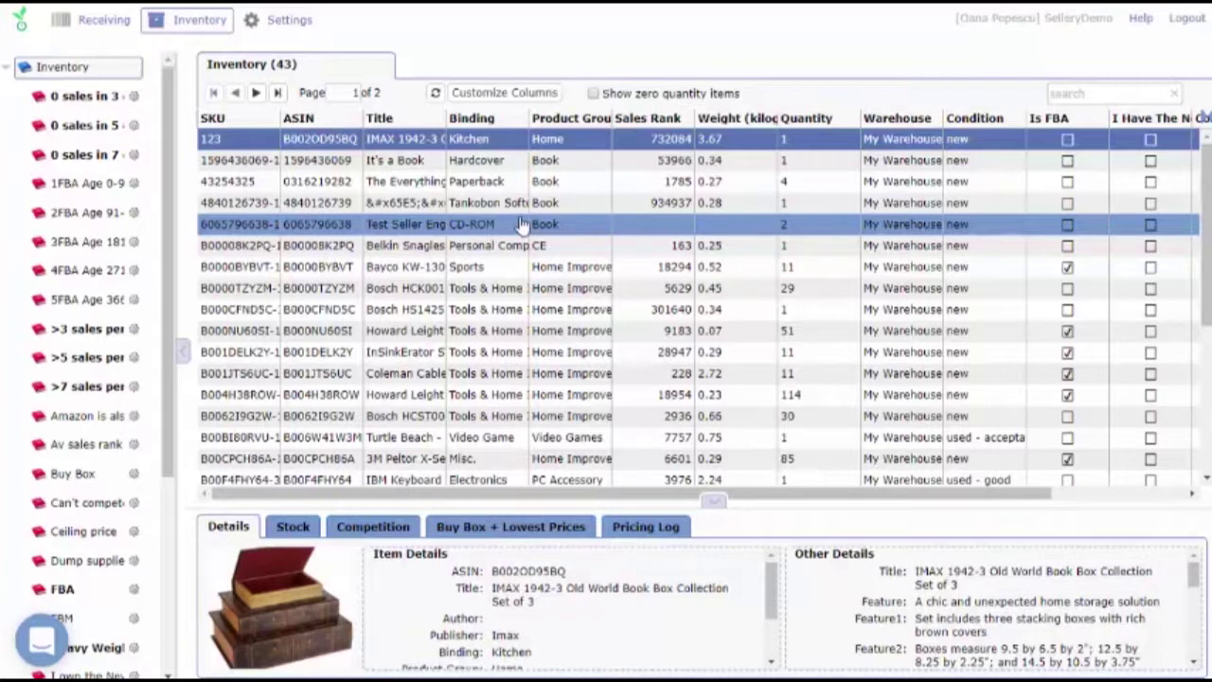
key(Up)
key(Up)
key(Up)
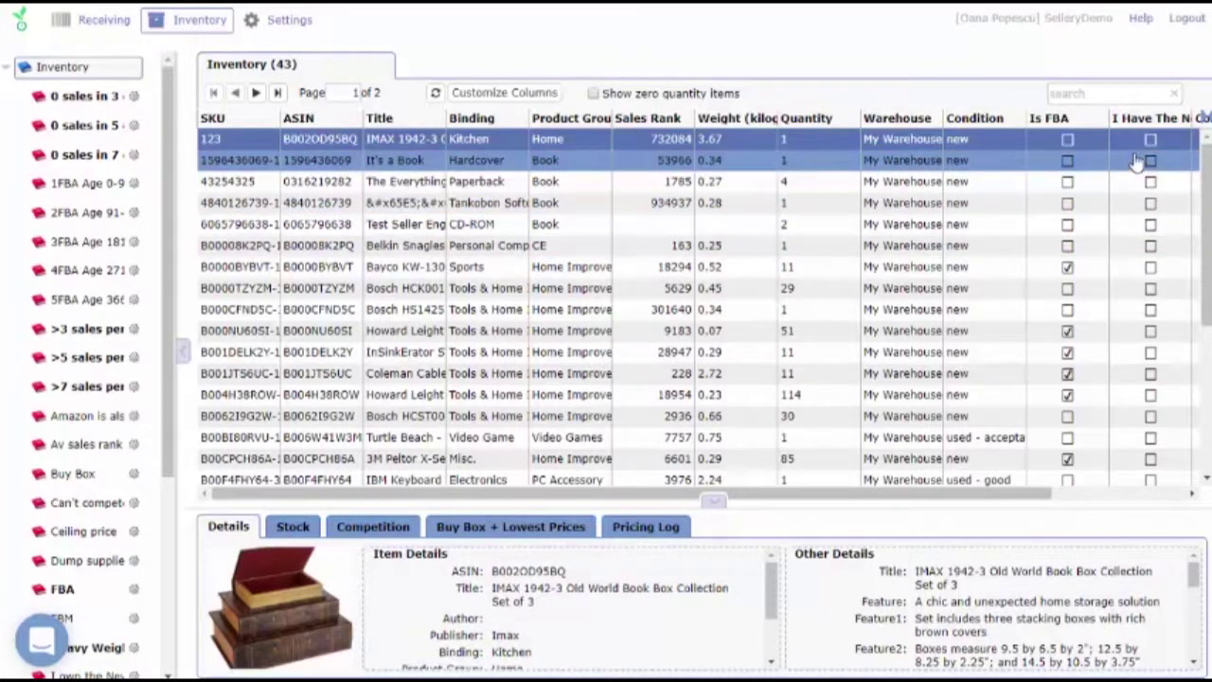
key(Up)
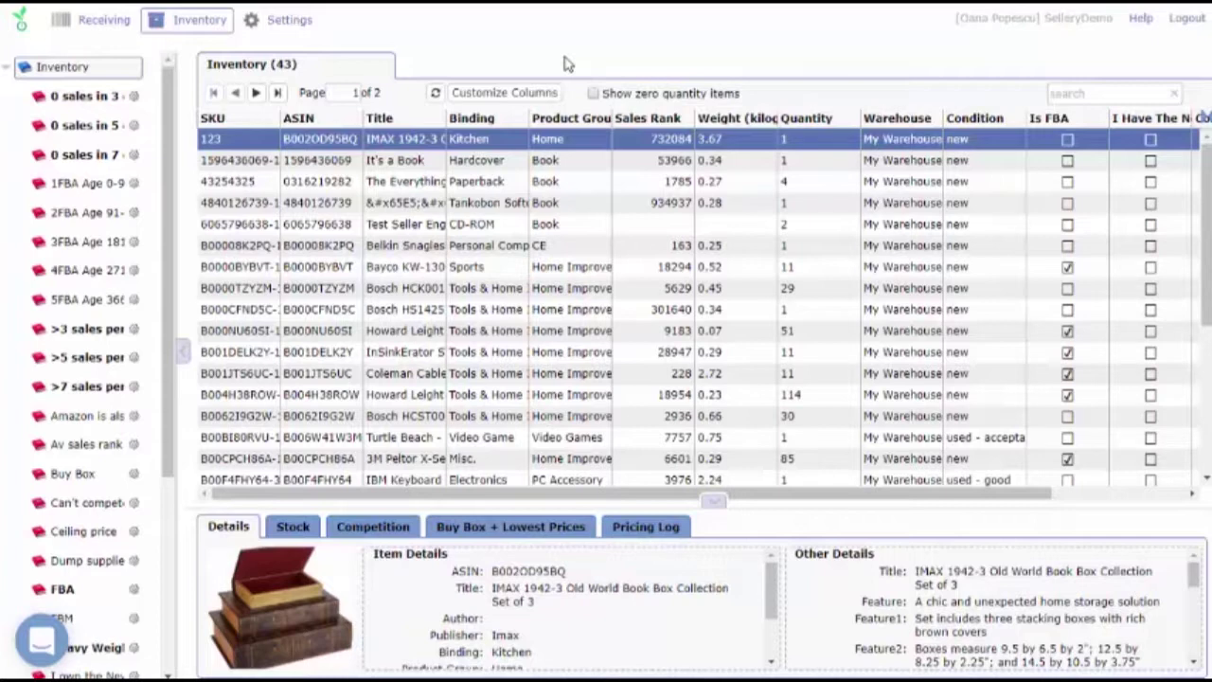
Disable inventory management in the general settings, save, and return to the inventory to view the notice
click(288, 29)
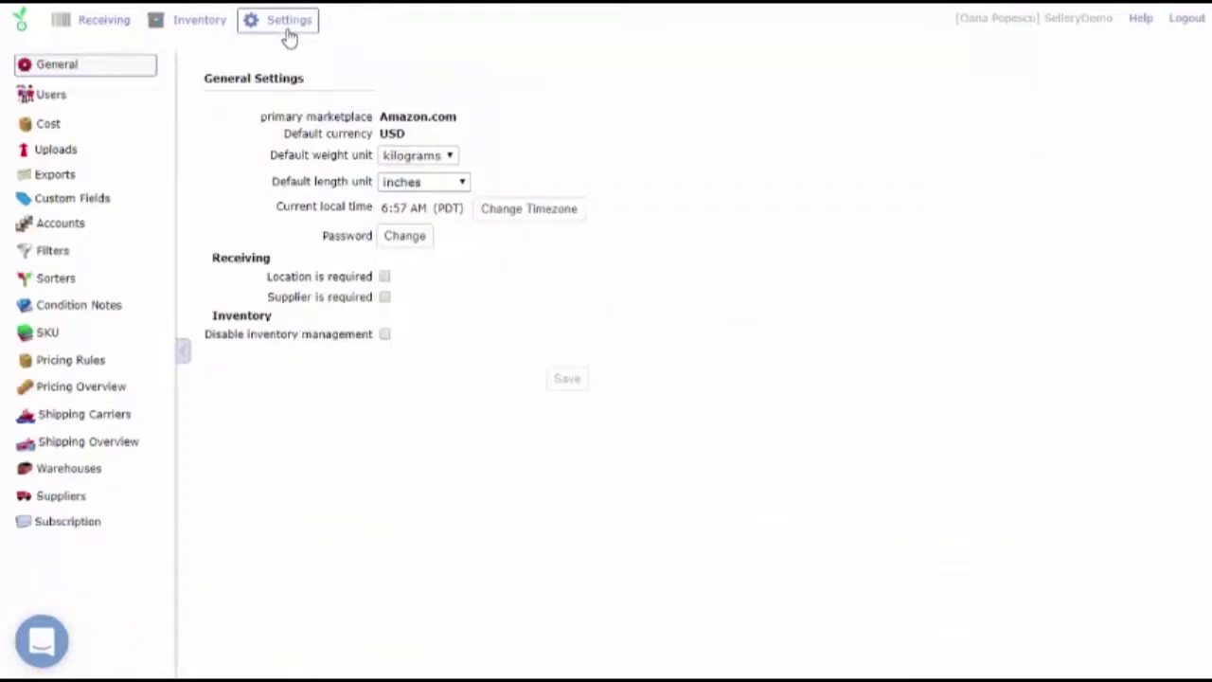
click(384, 334)
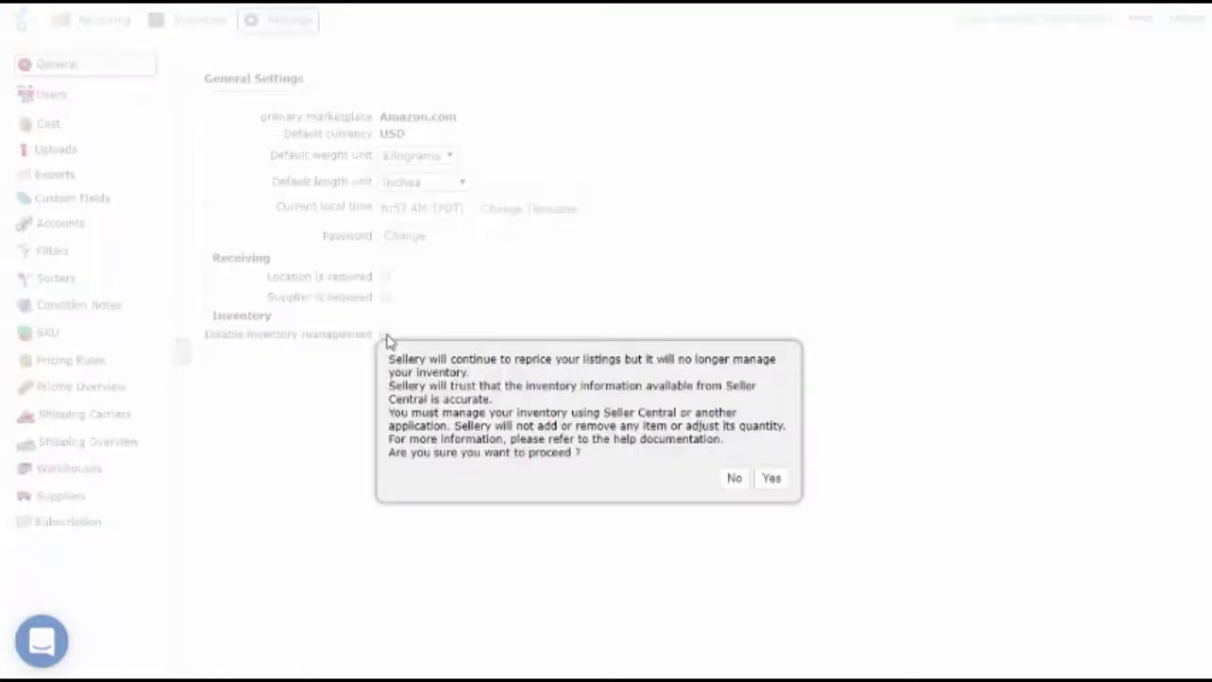
click(773, 485)
click(562, 383)
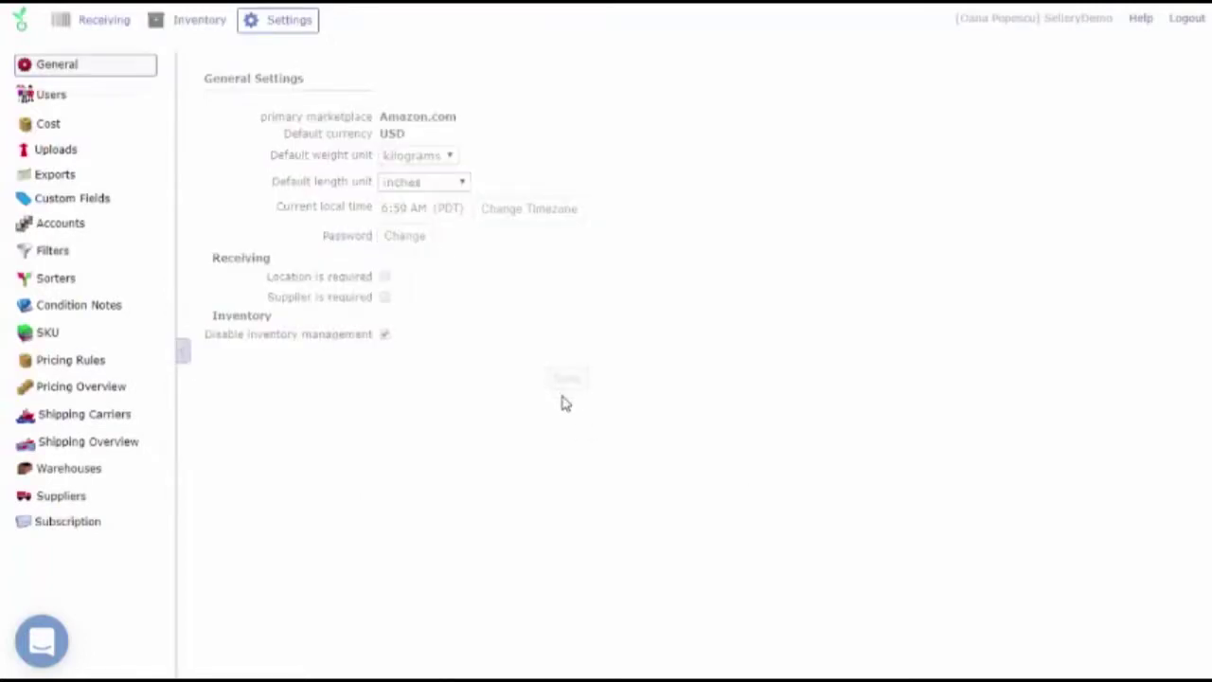
click(200, 23)
mouse_move(448, 36)
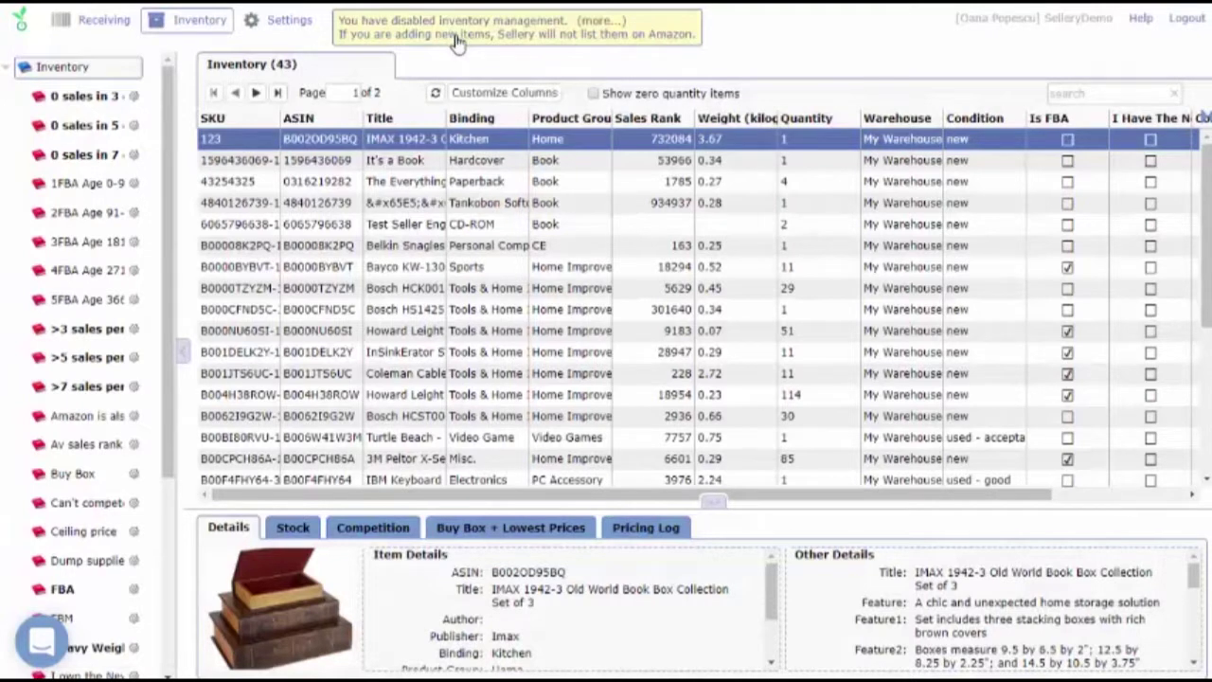
Re-enable inventory management in the general settings, confirm the change and save it
click(314, 33)
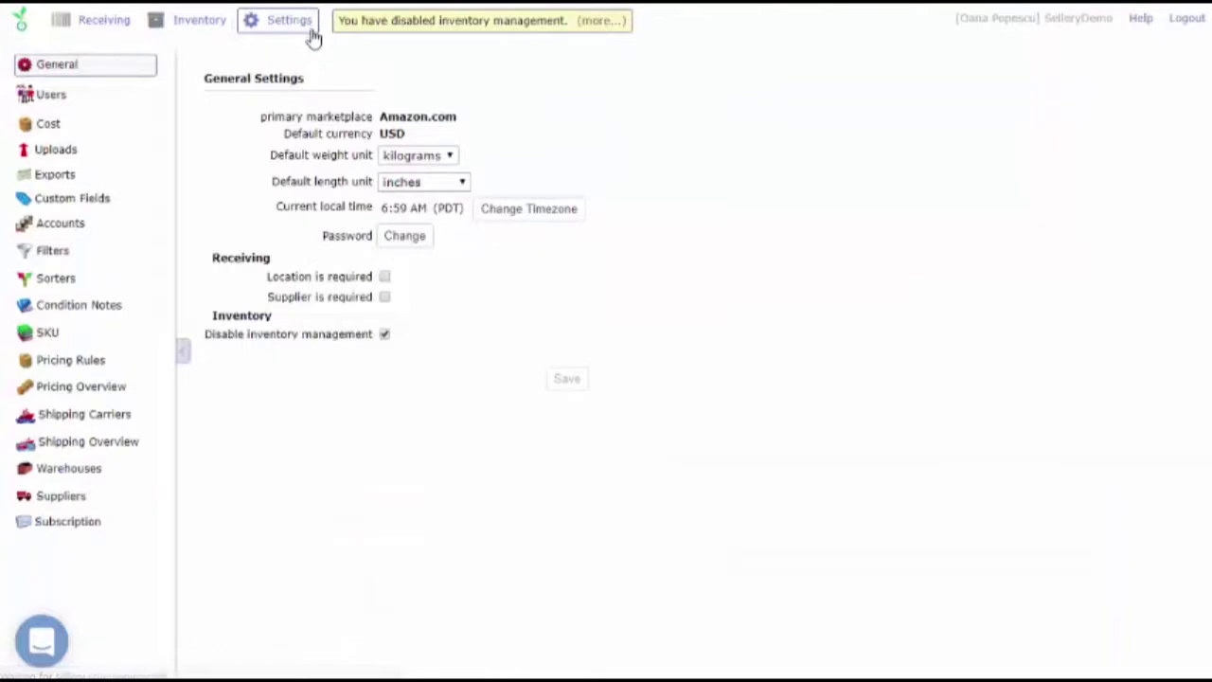
click(385, 337)
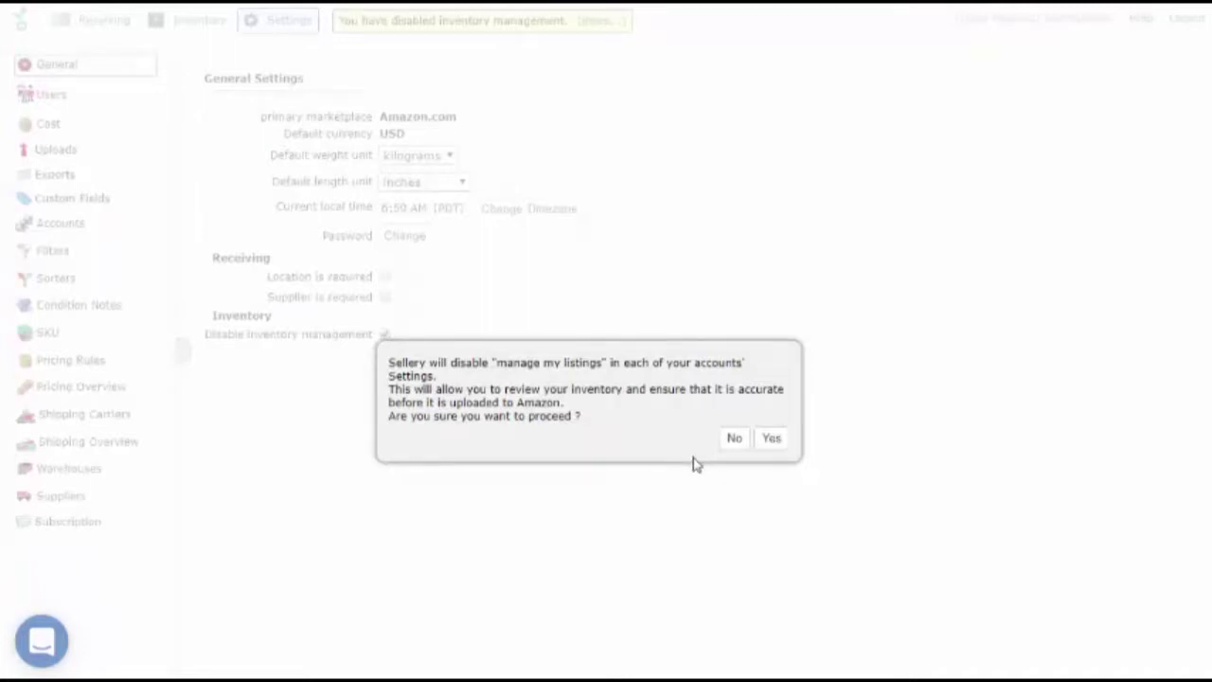
click(773, 451)
click(576, 382)
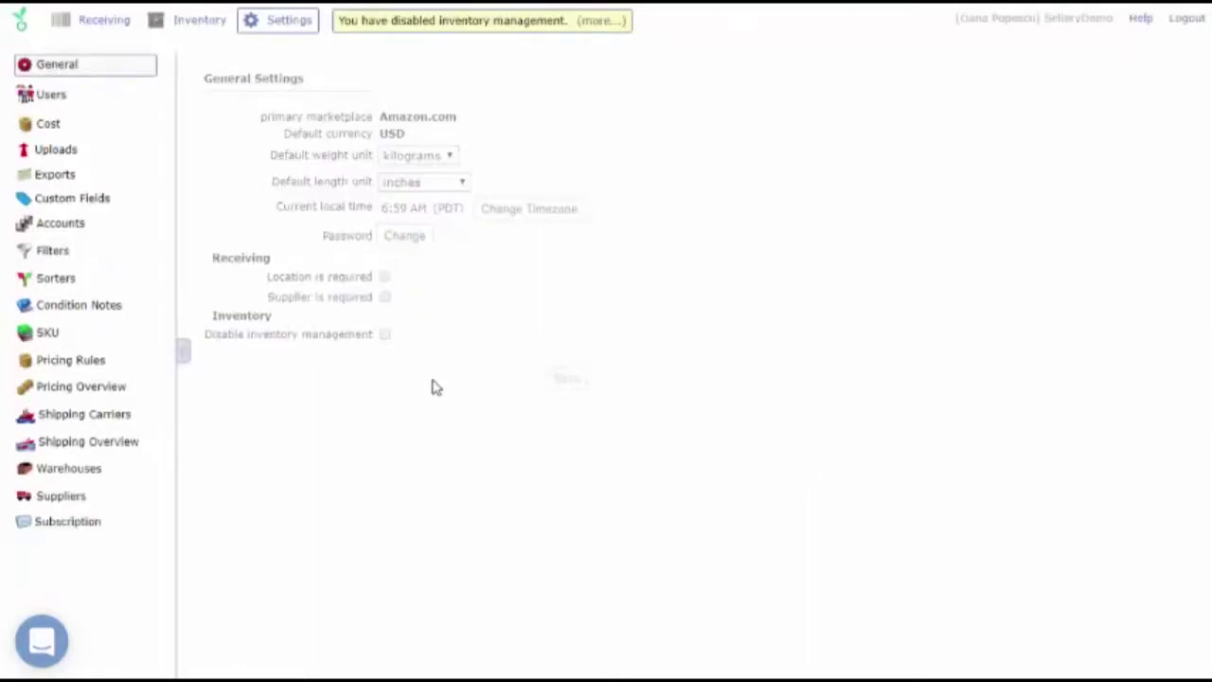
Check the listing management setting of the US Pro, ca and mx accounts
click(116, 229)
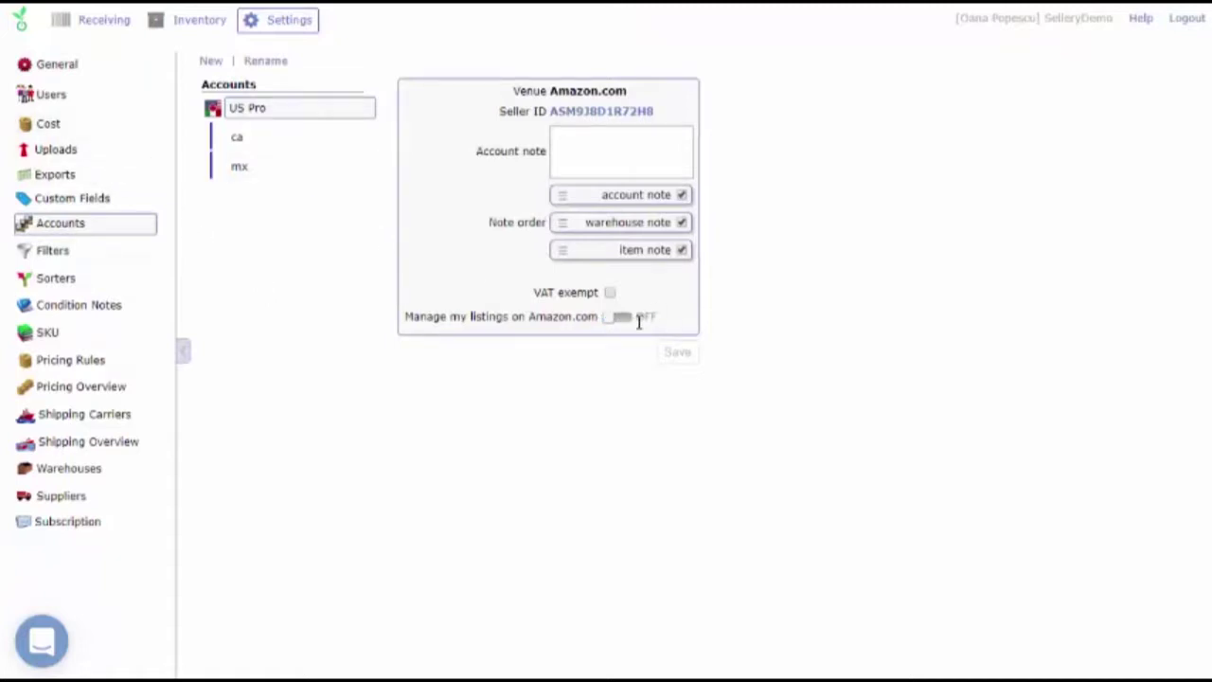
click(336, 141)
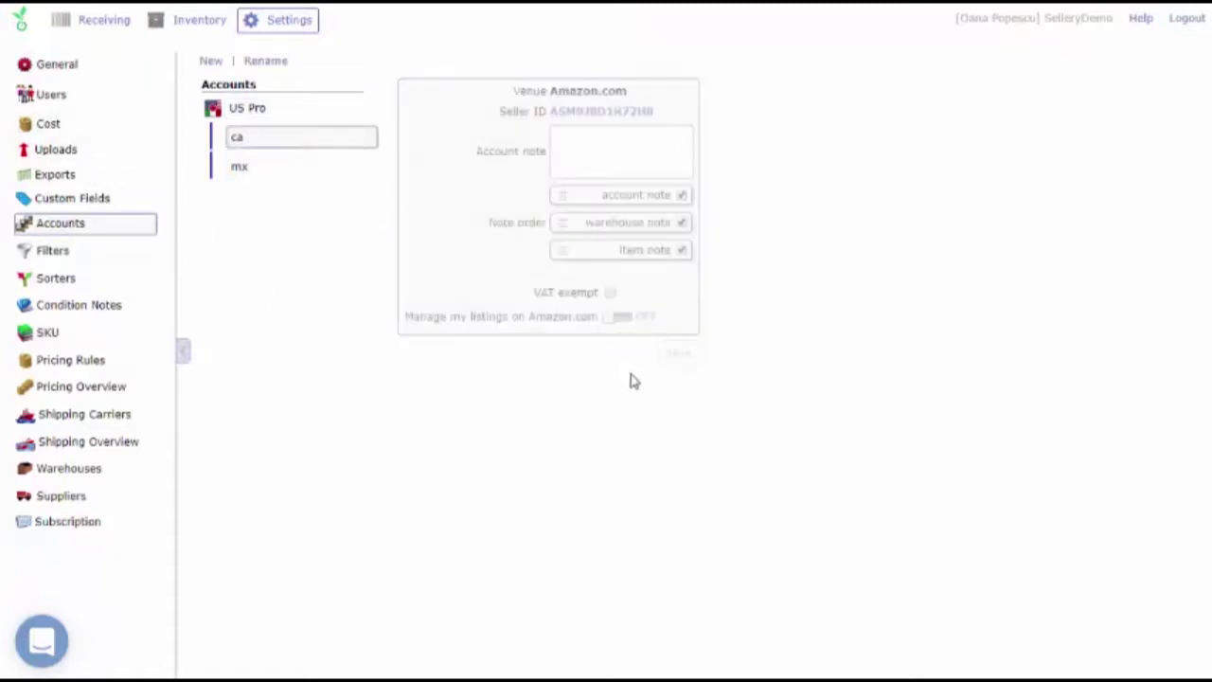
click(349, 170)
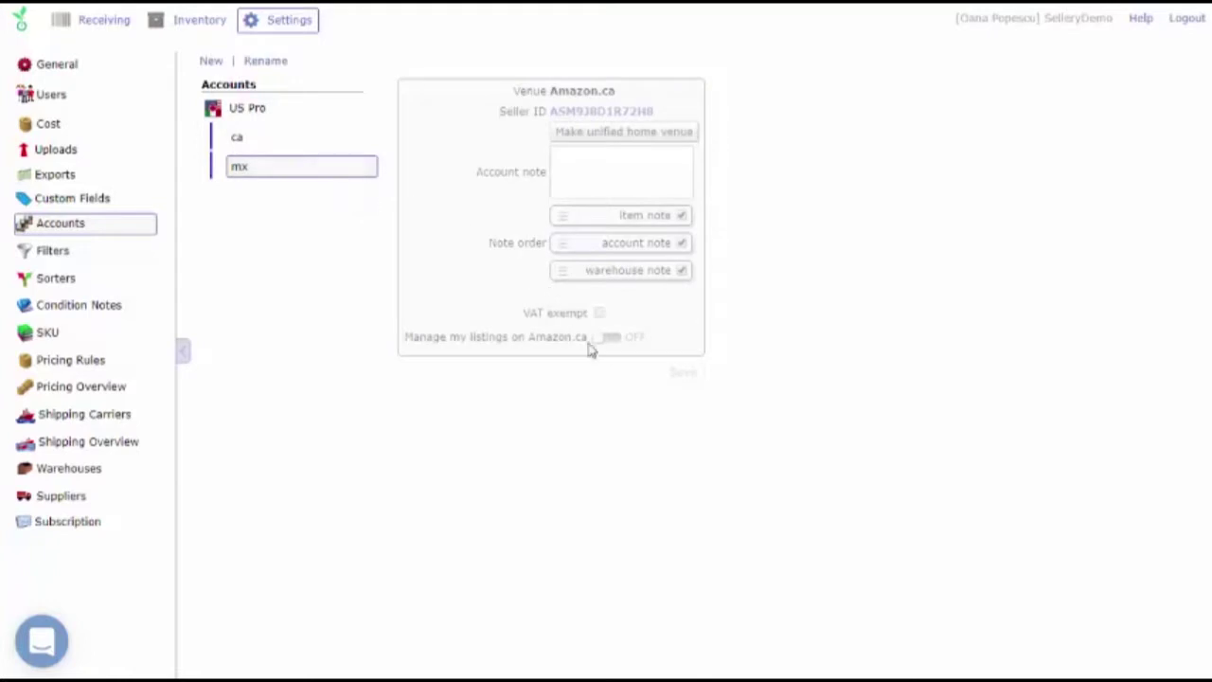
click(293, 113)
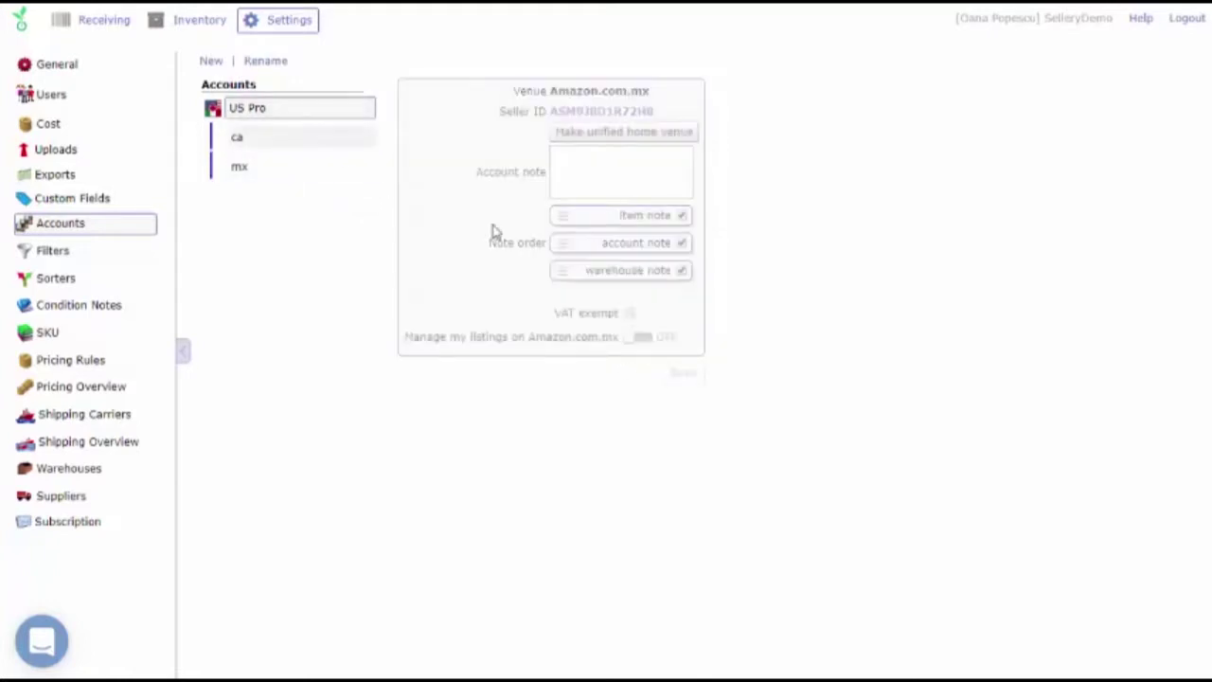
Show the Pricing Log of the first inventory item, SKU 123, and enlarge its pane to read the full price calculation
click(187, 23)
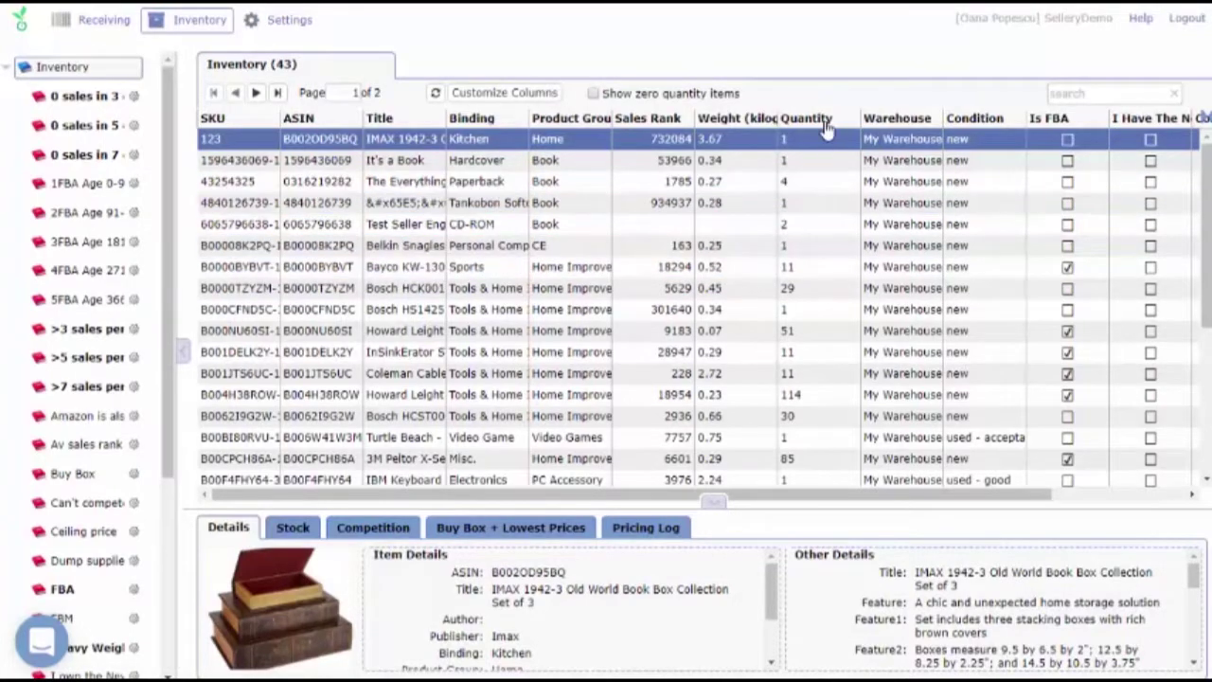
click(636, 529)
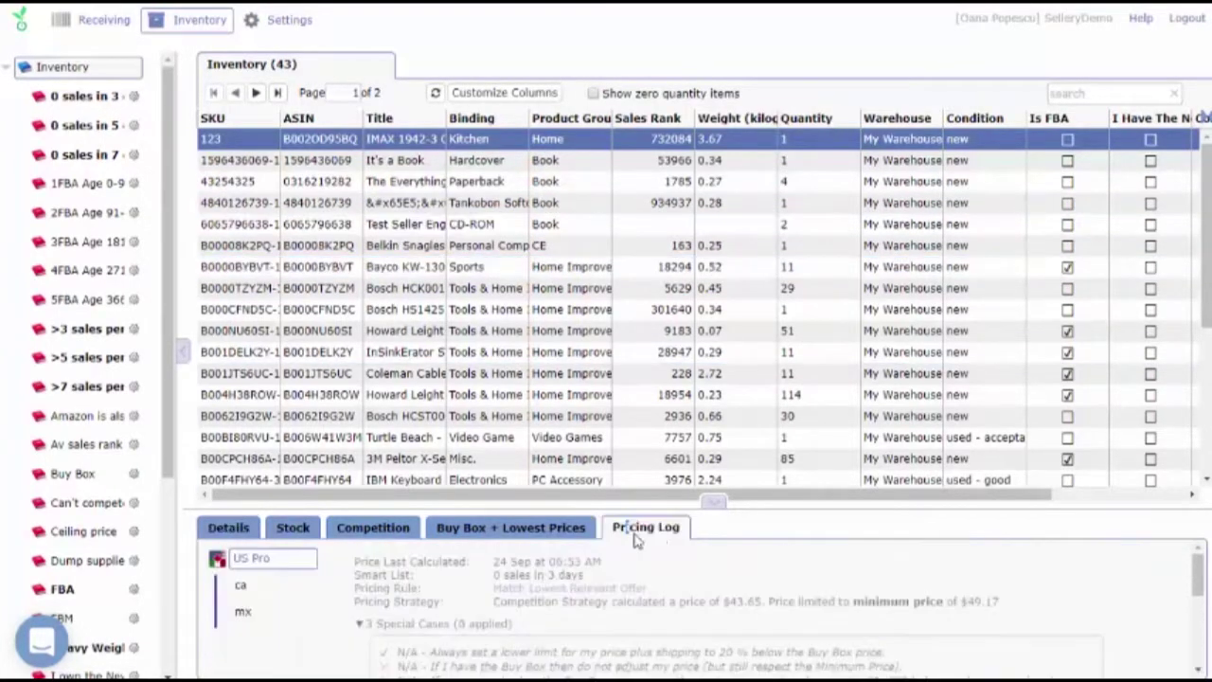
drag(714, 509, 744, 250)
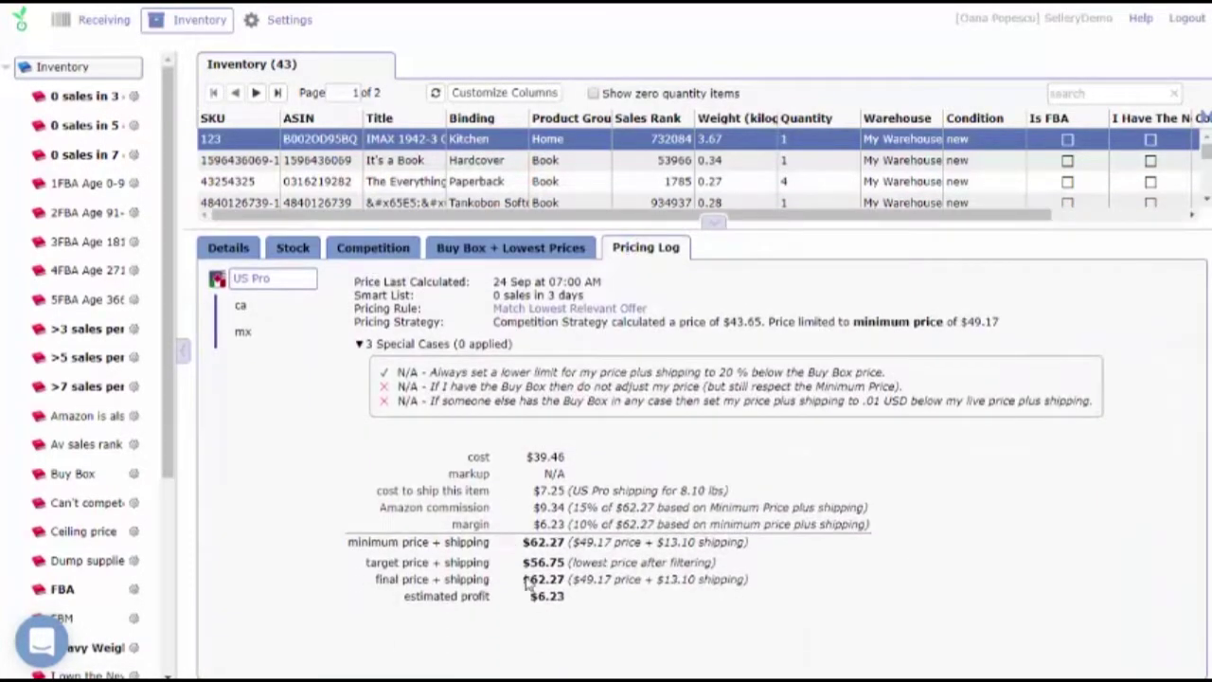
Turn on listing management on Amazon.com for the US Pro account and save
click(282, 26)
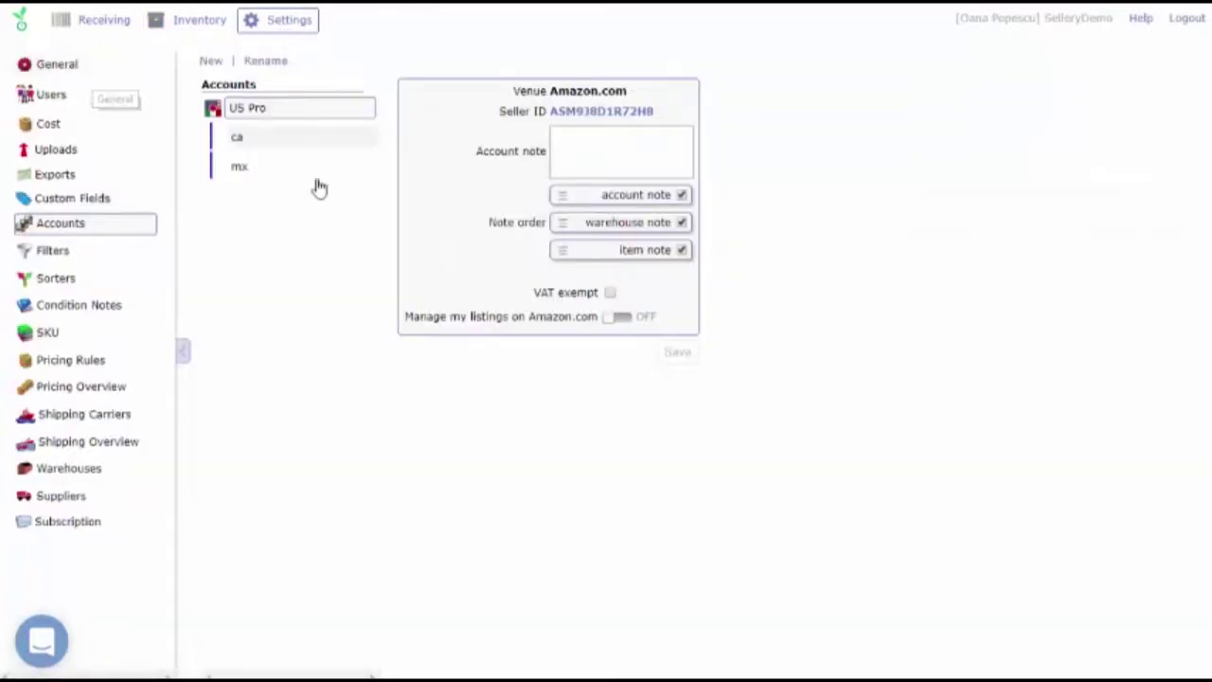
click(614, 319)
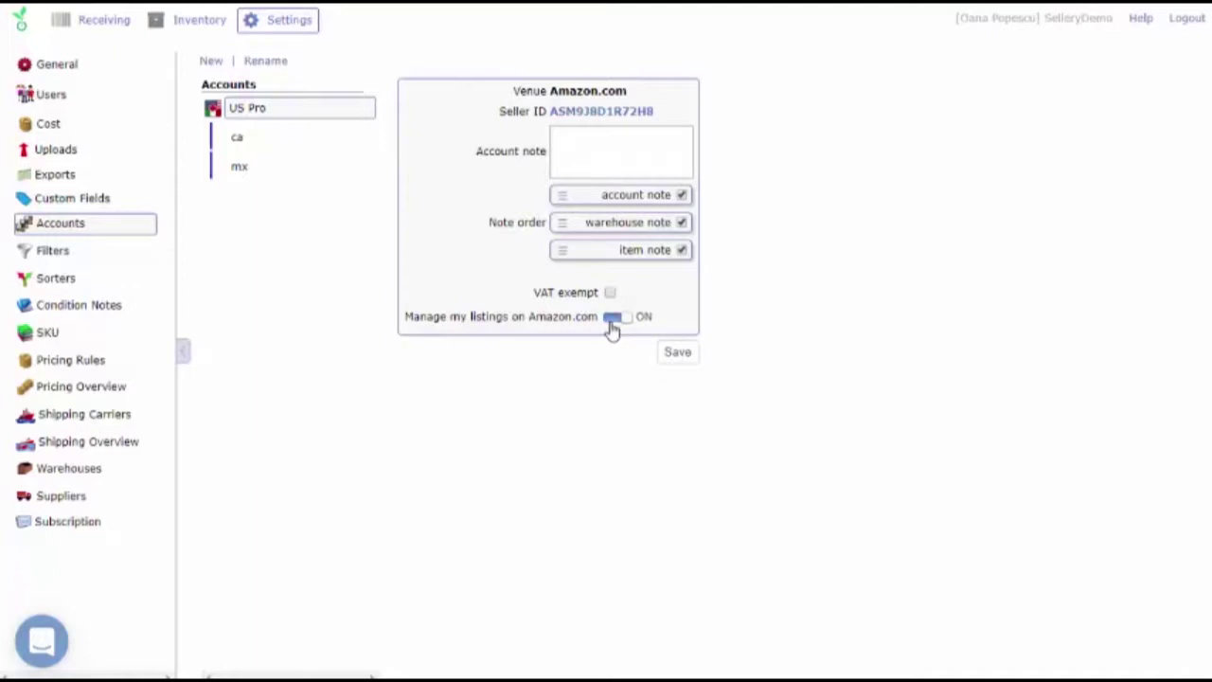
click(669, 356)
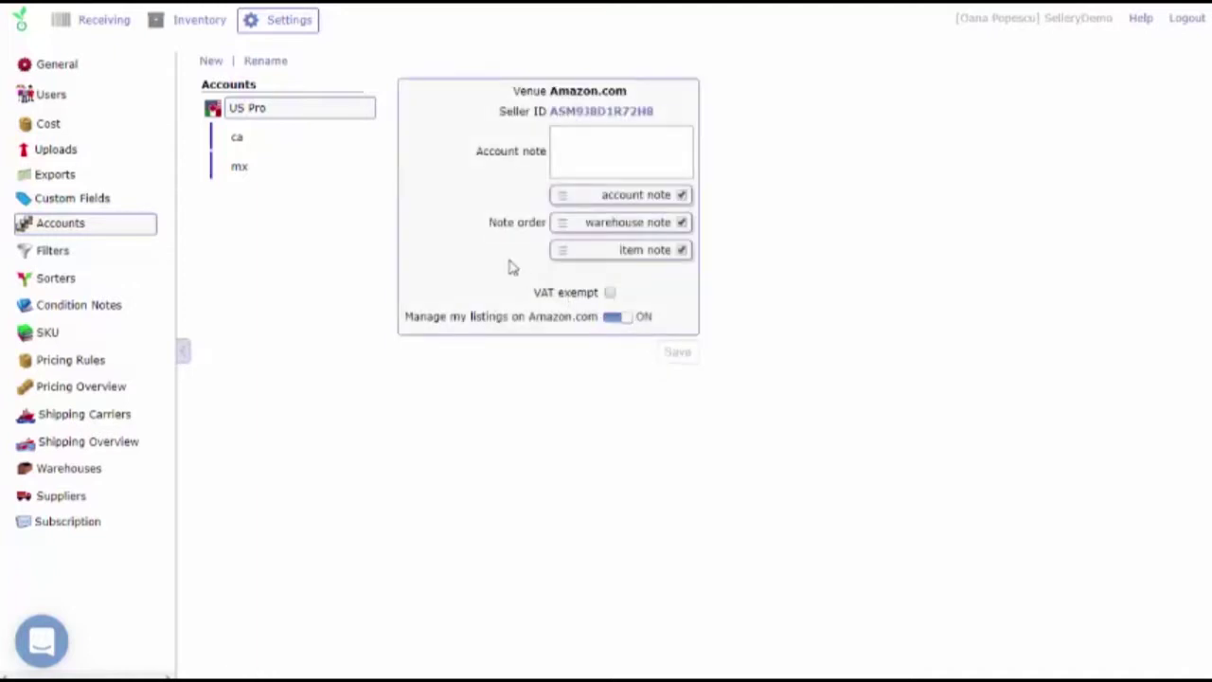
Turn on listing management on Amazon.ca for the ca account and save
click(343, 150)
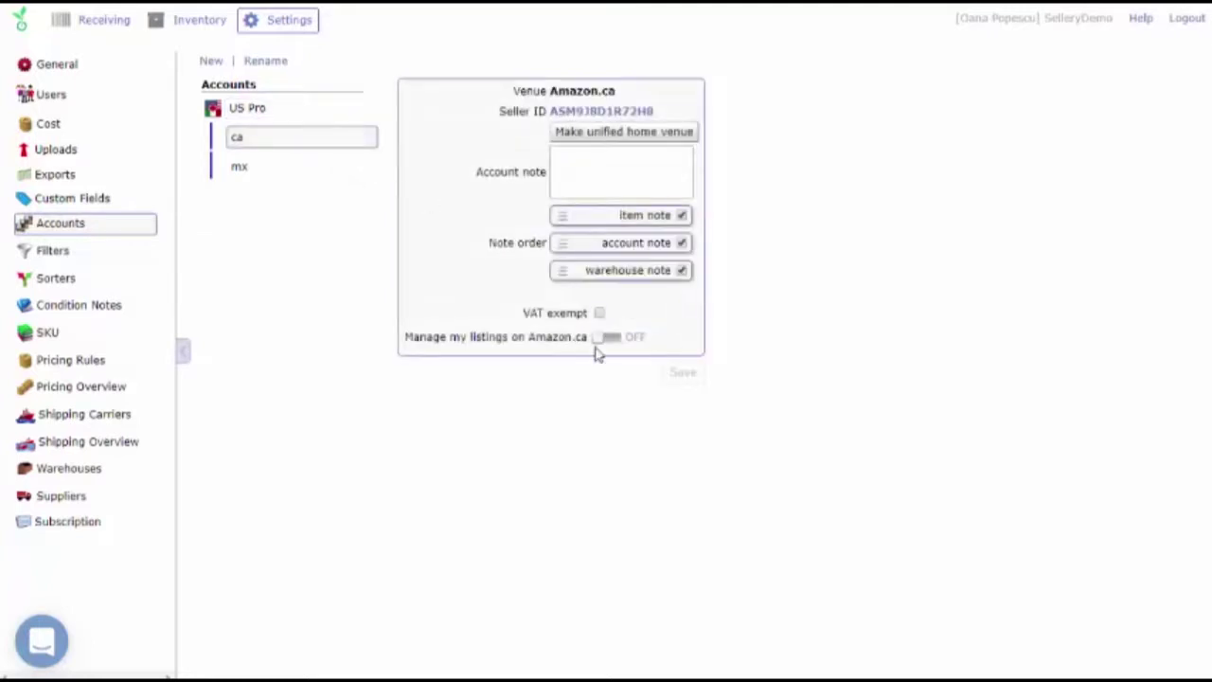
click(607, 339)
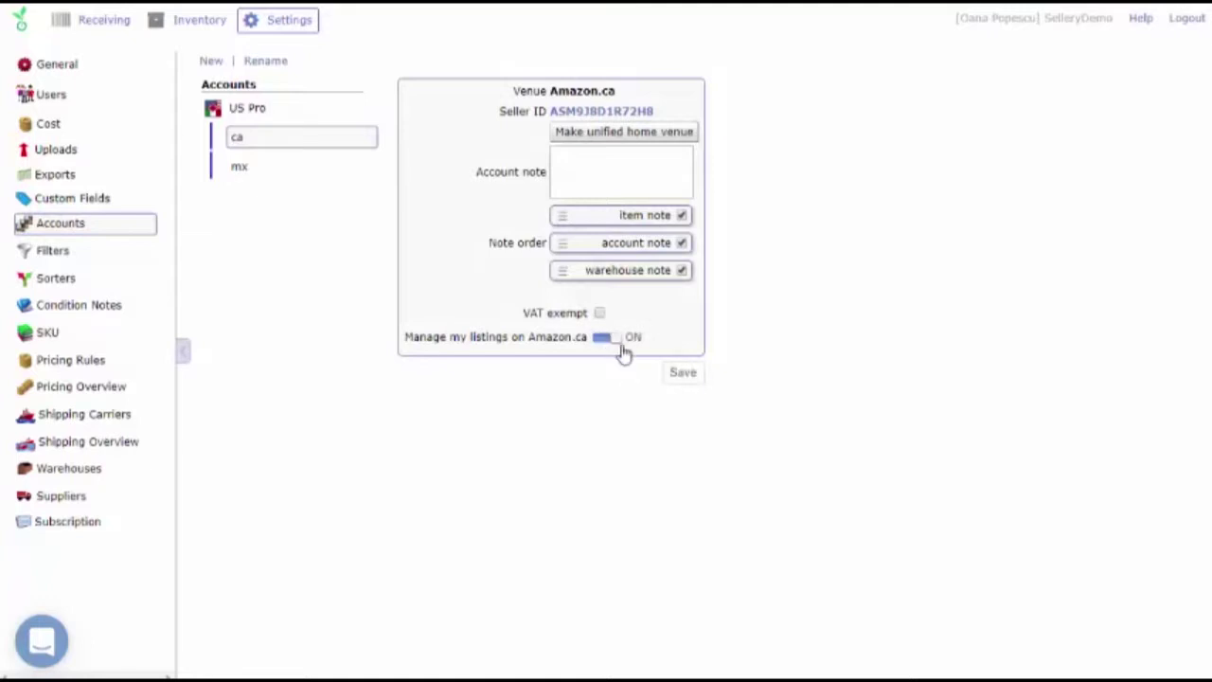
click(678, 375)
Turn on listing management on Amazon.com.mx for the mx account, save, and recheck the ca account
click(294, 168)
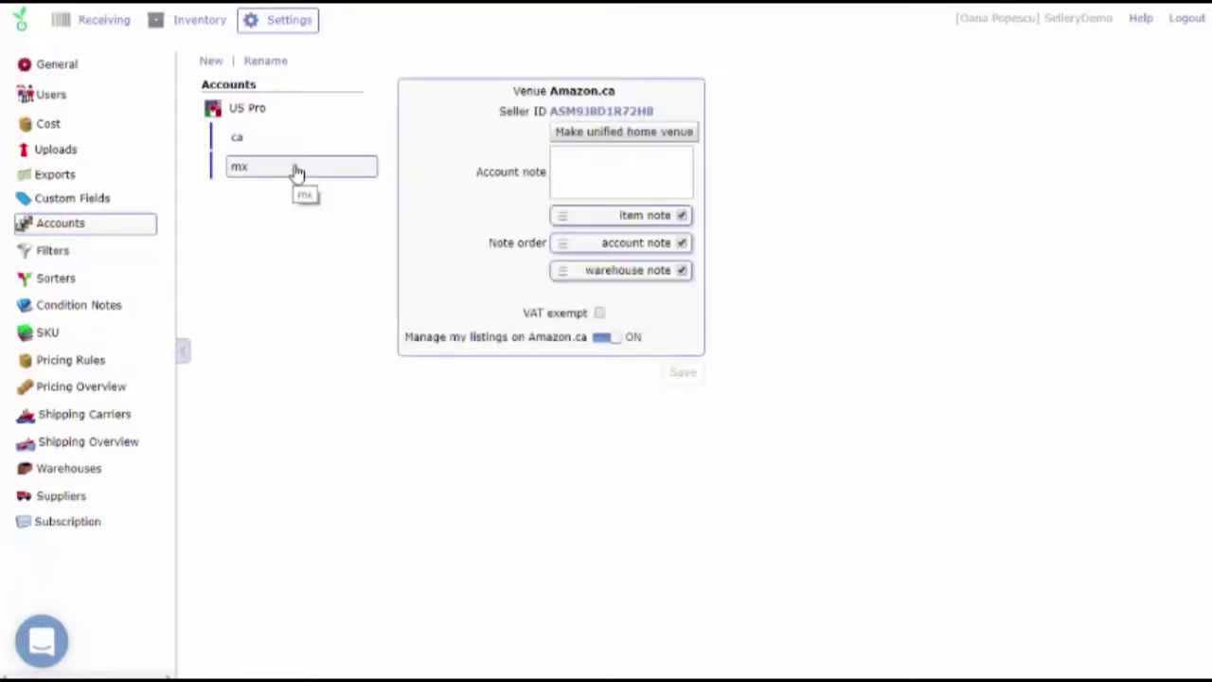
click(641, 343)
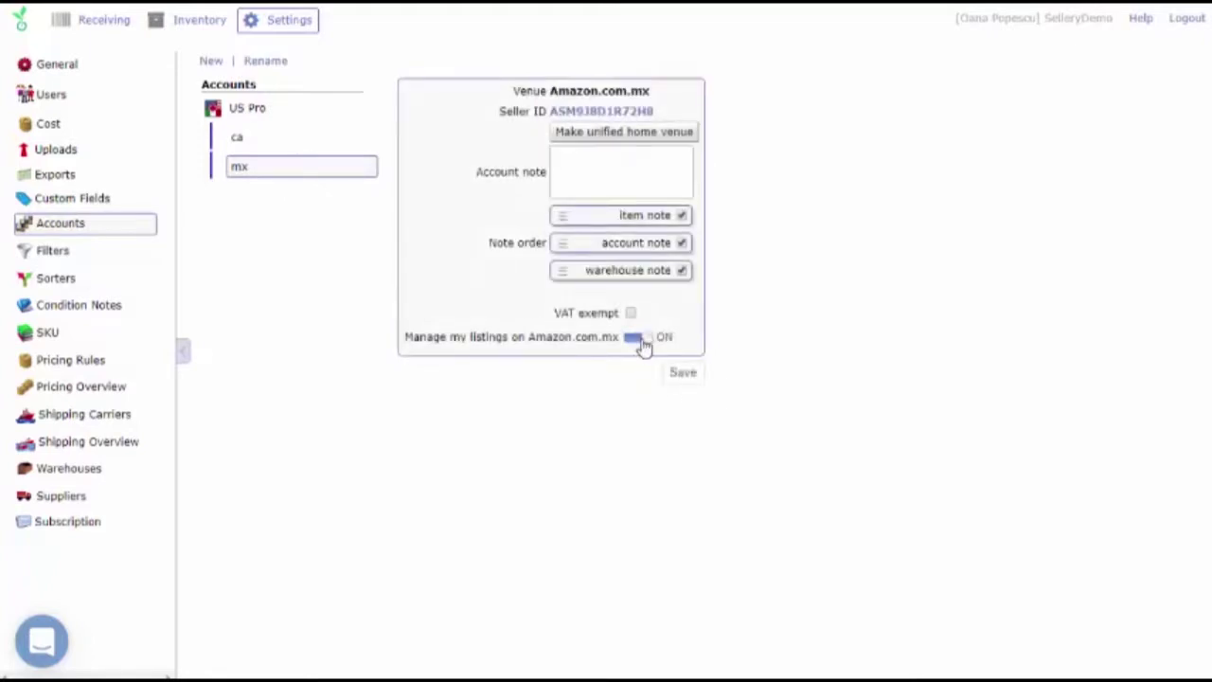
click(682, 375)
click(339, 150)
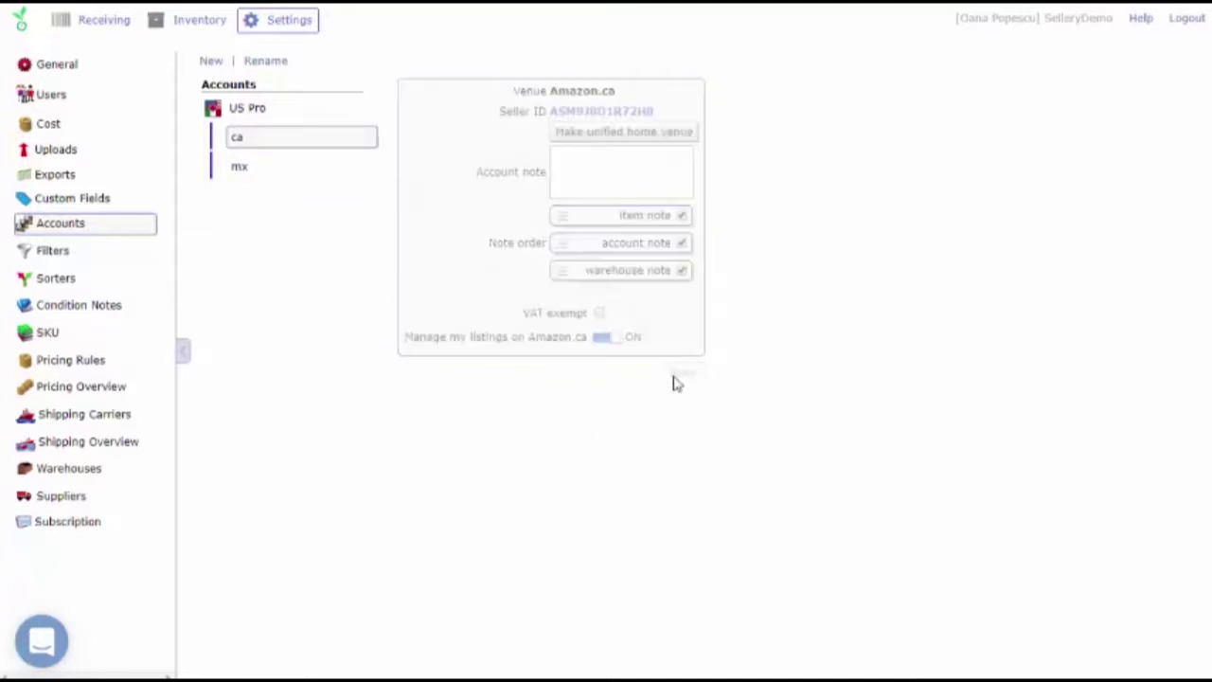
Return to the inventory and shrink the Pricing Log pane so more item rows fit
click(189, 20)
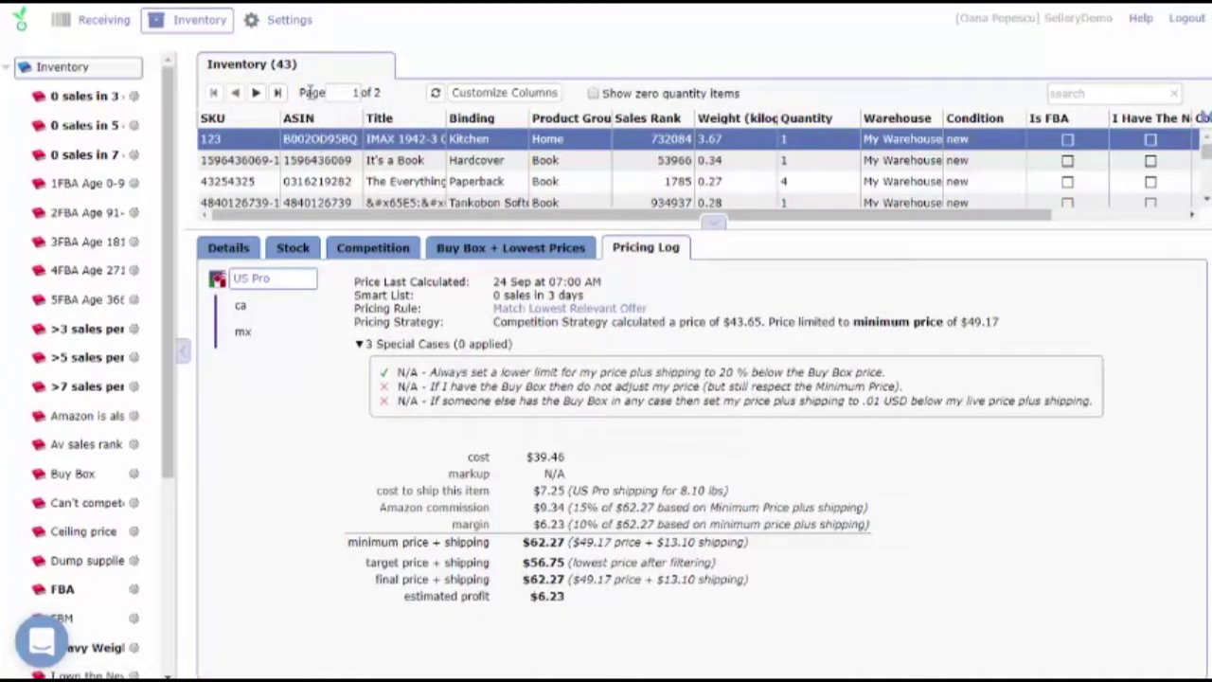
drag(713, 246, 726, 467)
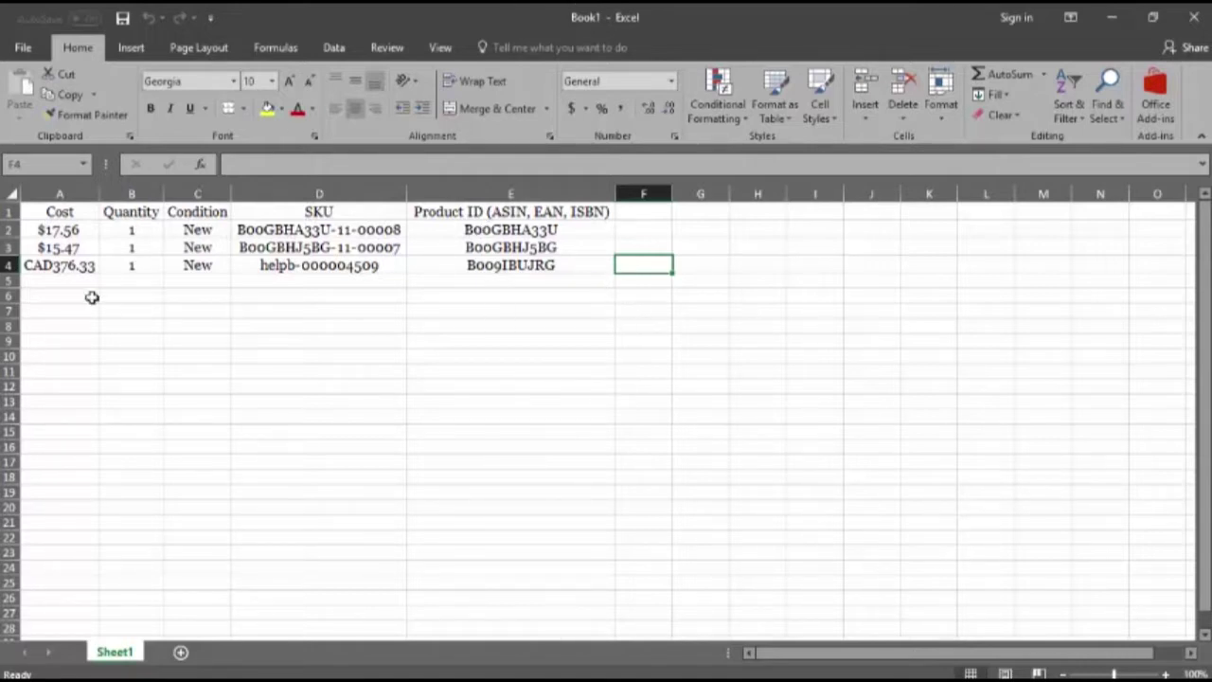
In Excel, copy the product ID B00GBHA33U from cell E2 of the Book1 workbook
click(569, 232)
key(ctrl+c)
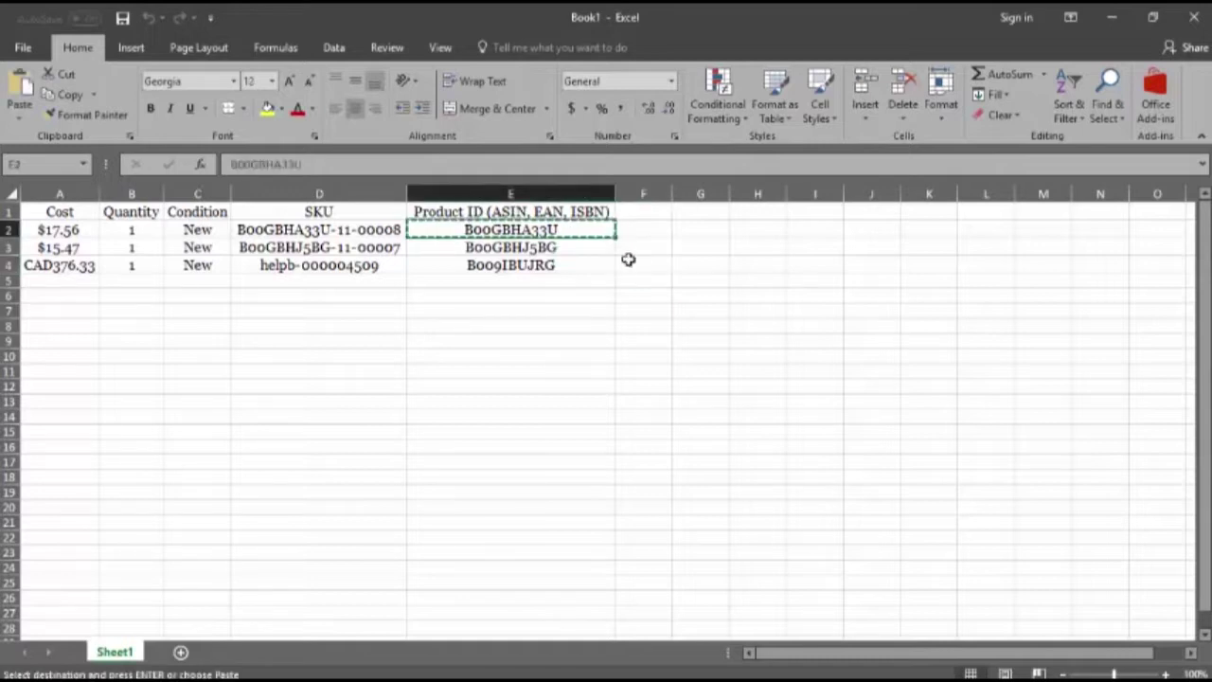
click(642, 266)
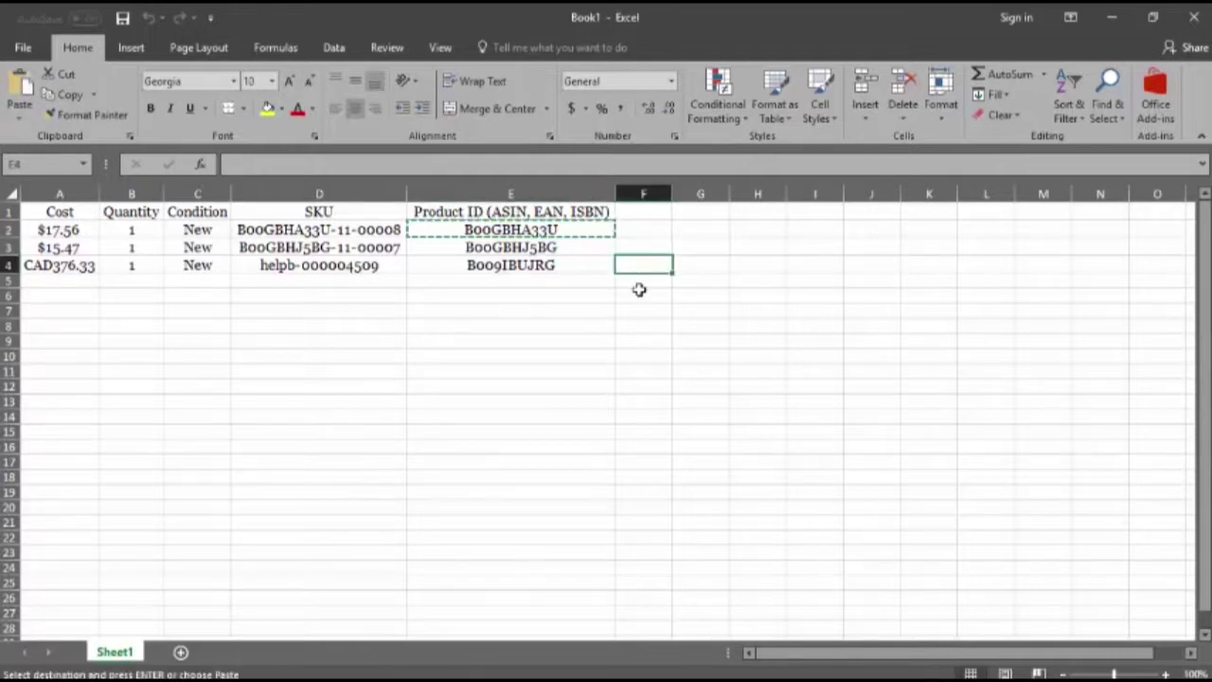
Switch back to Sellery in Chrome and show the file upload page in the settings
key(alt+Tab)
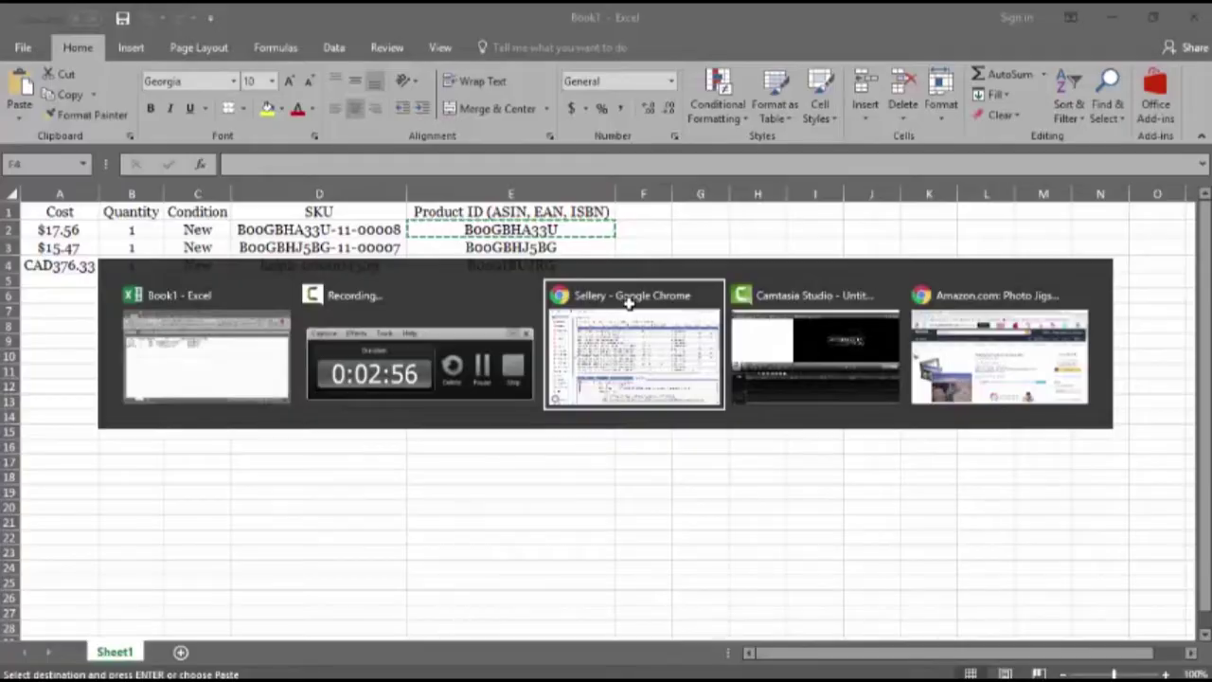
click(629, 301)
click(275, 26)
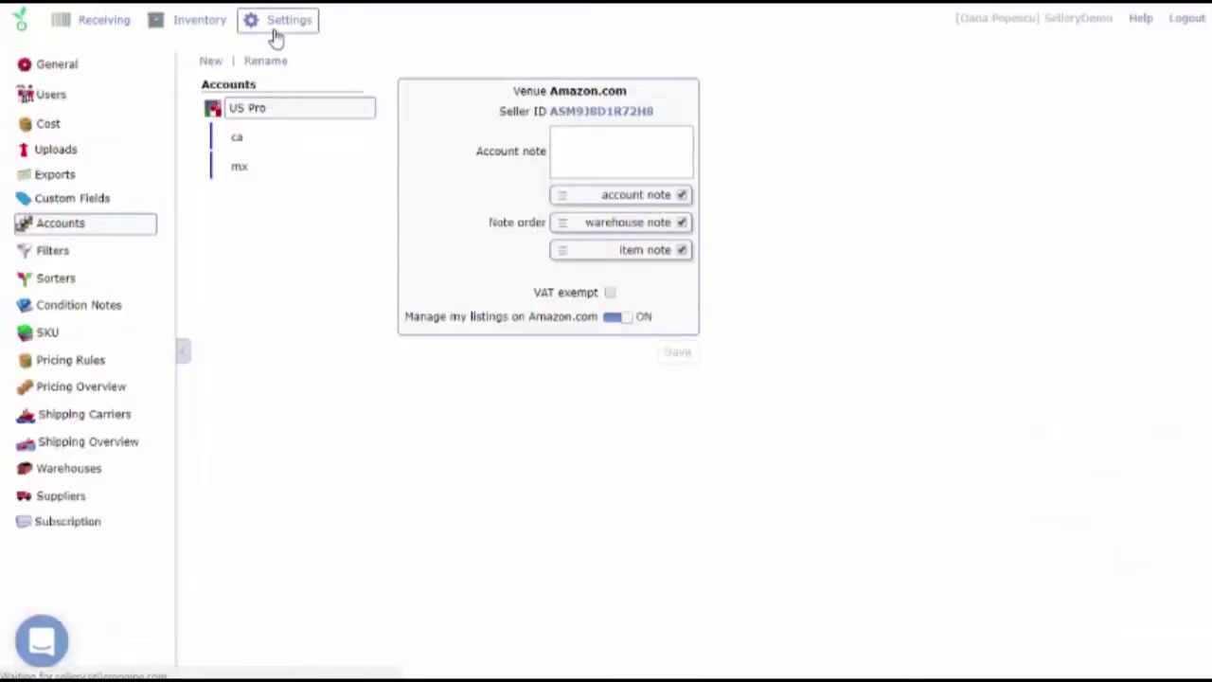
click(121, 152)
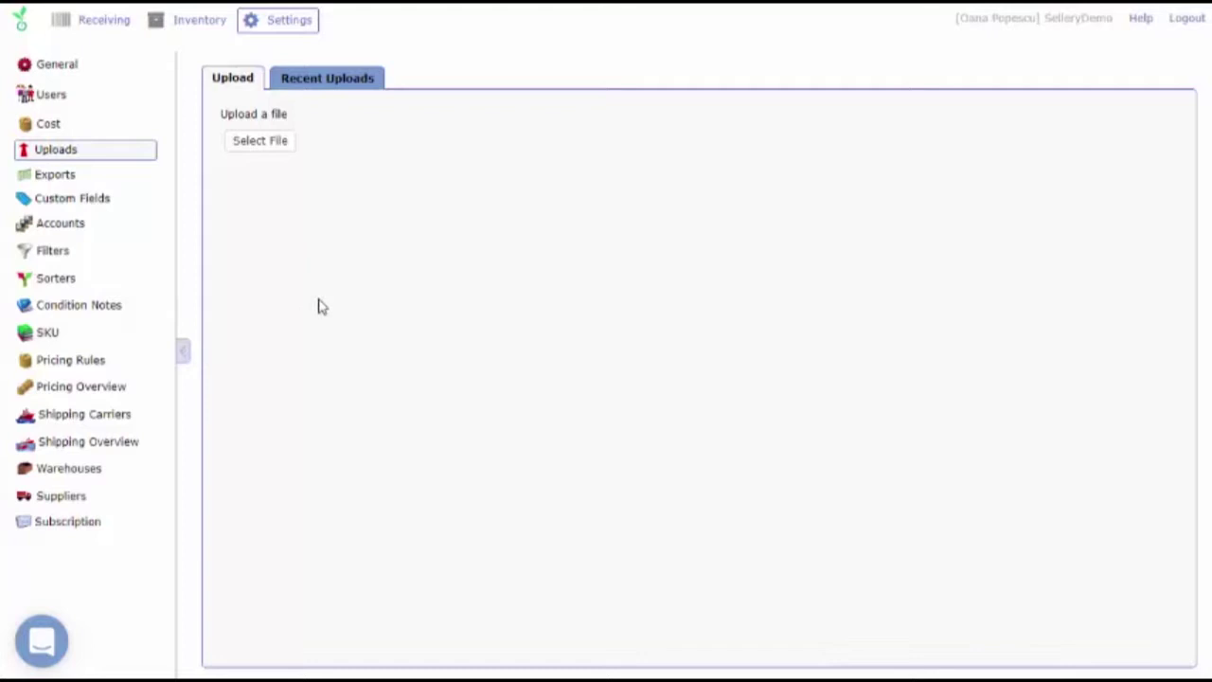
Review the US Pro account settings and the general inventory management setting, and return to the inventory list
click(83, 222)
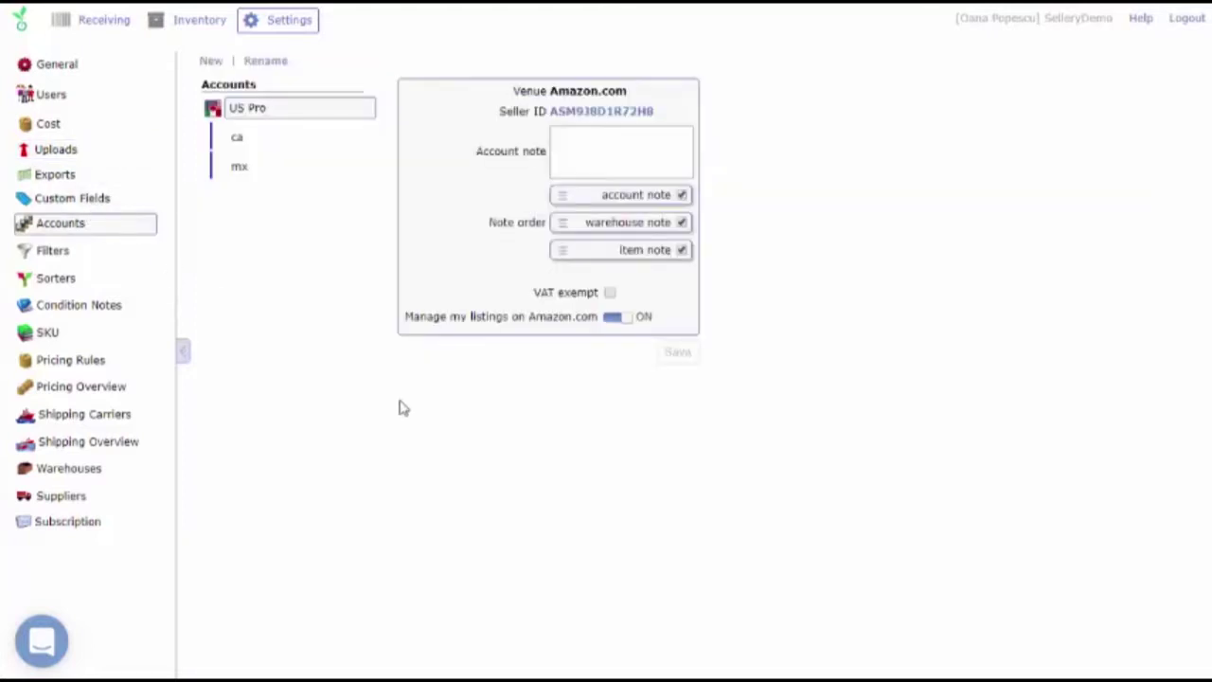
click(116, 64)
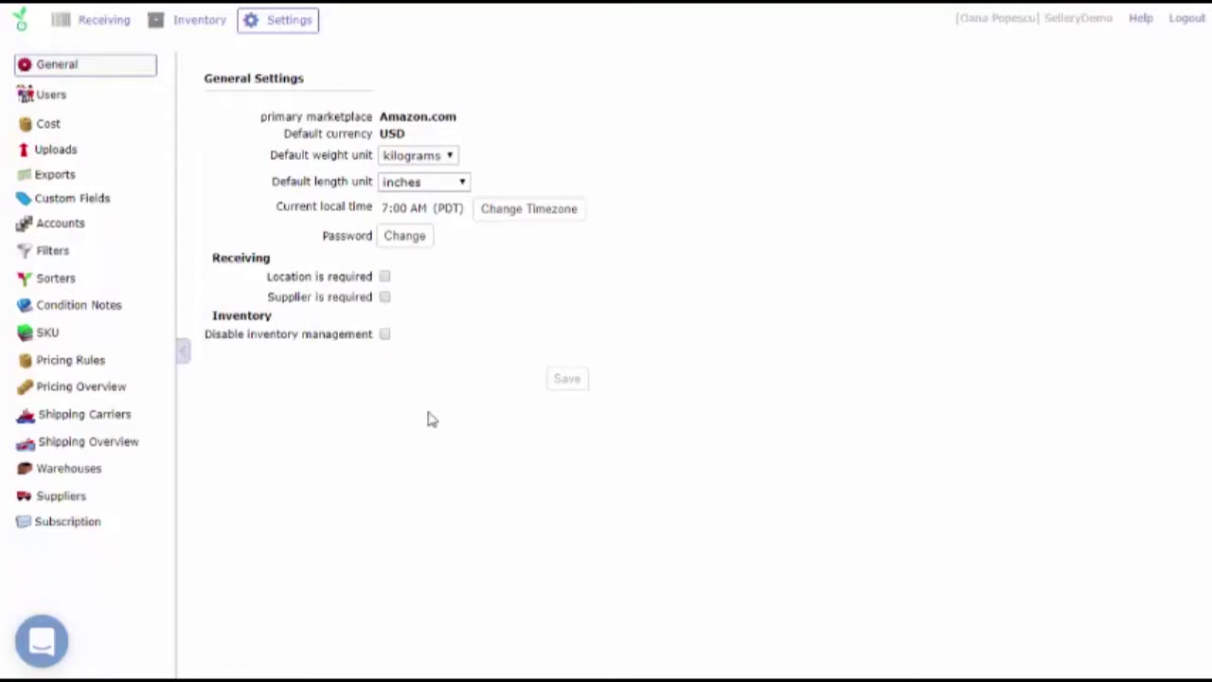
click(190, 36)
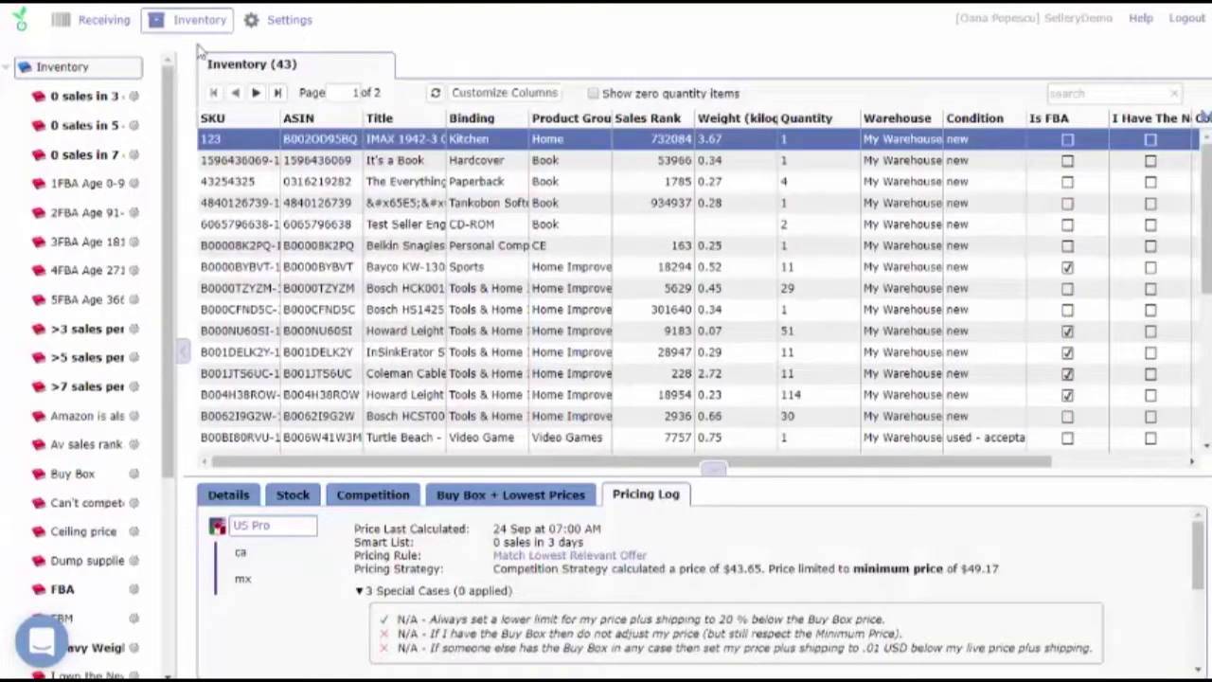
Show the Receiving page and review its product search form, scan result area and available sorters
click(120, 32)
click(376, 68)
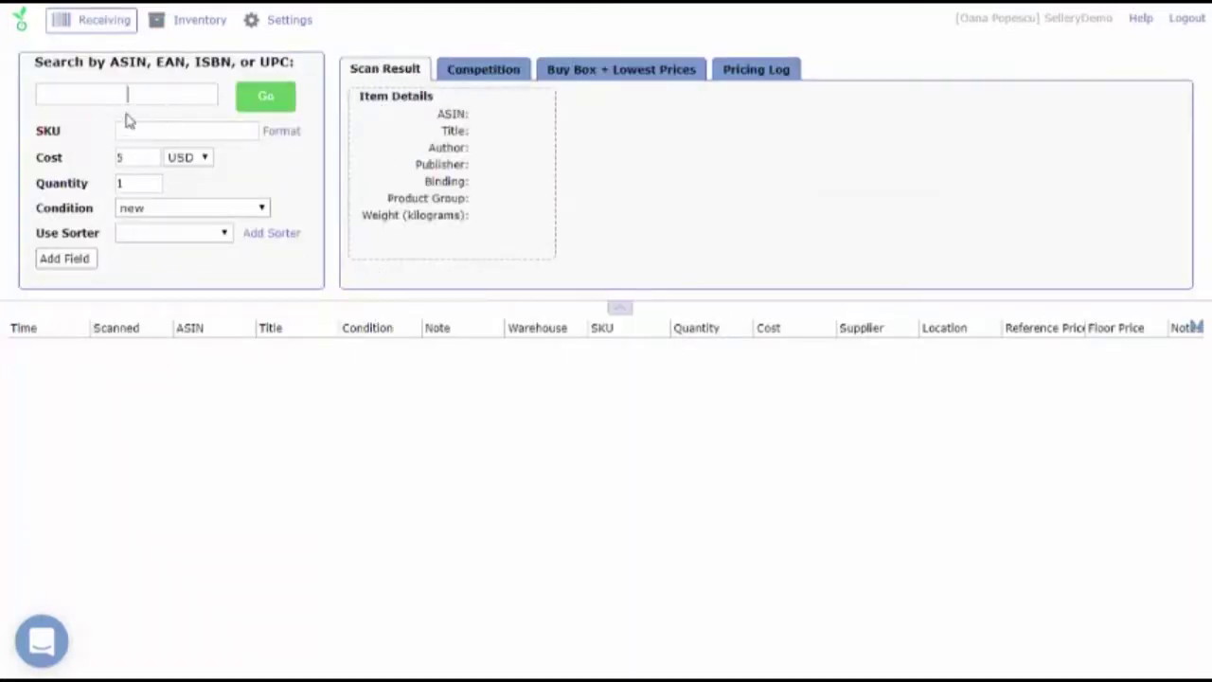
click(166, 90)
click(223, 234)
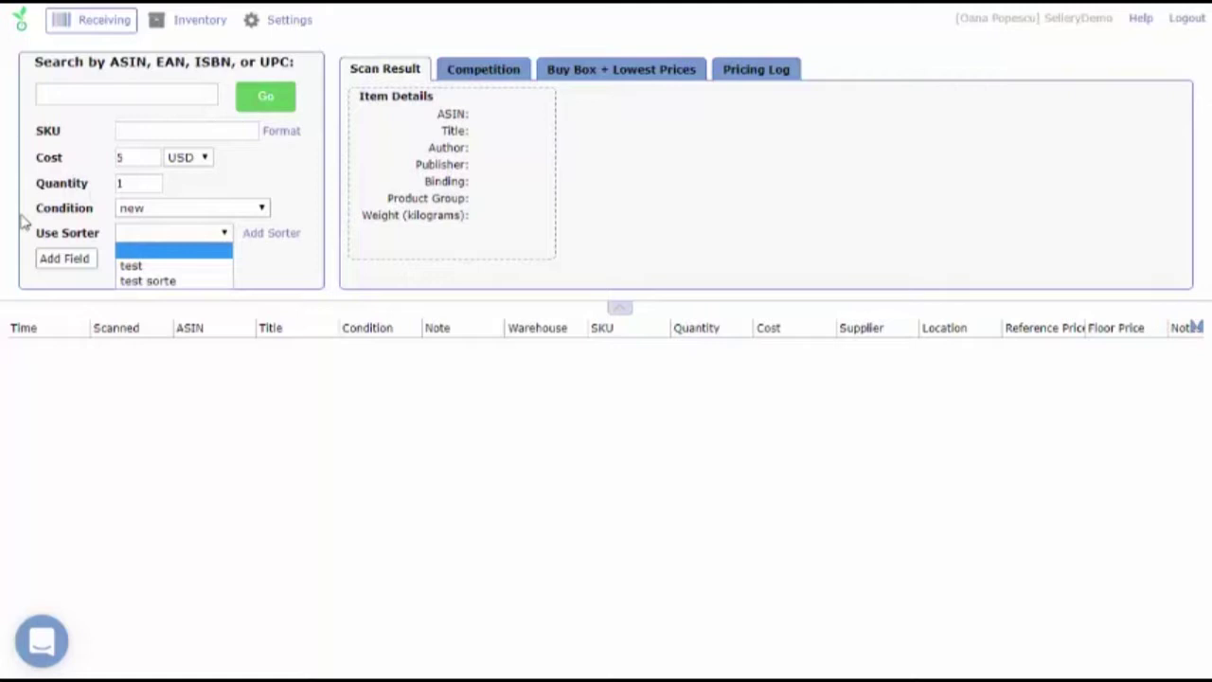
click(24, 223)
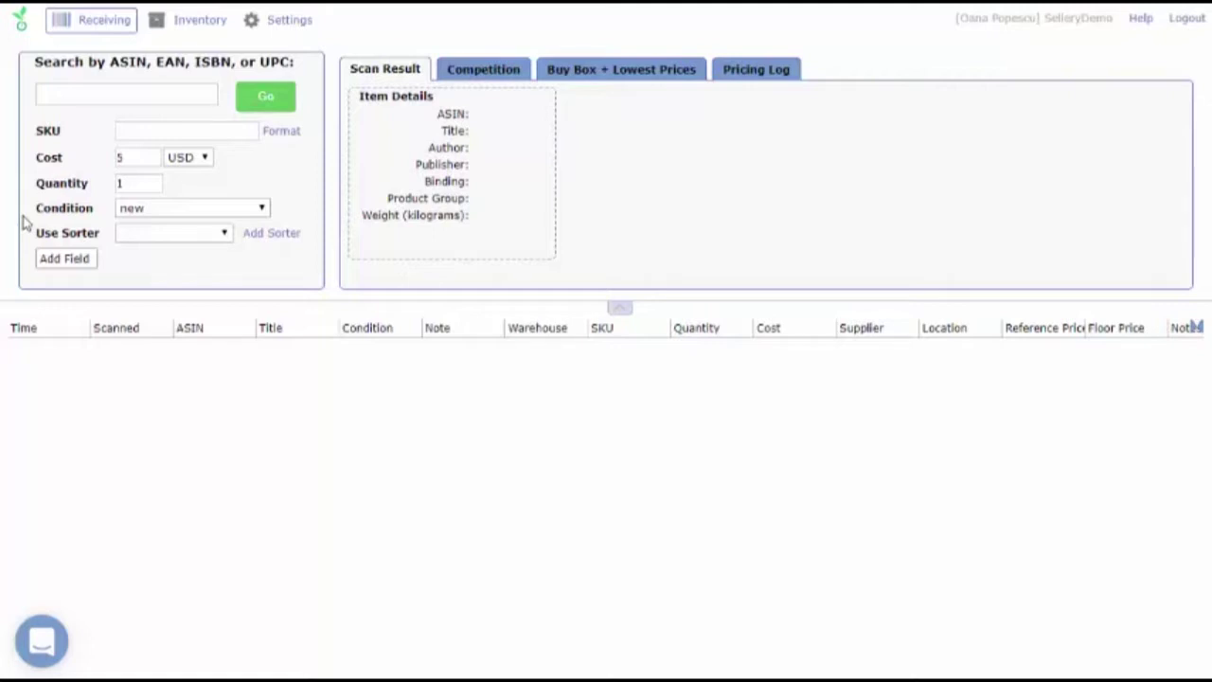
Look up ASIN B00GBHA33U in Receiving with a cost of 10 USD, adding the item to the receiving list
click(165, 95)
text(B00GBHA33U)
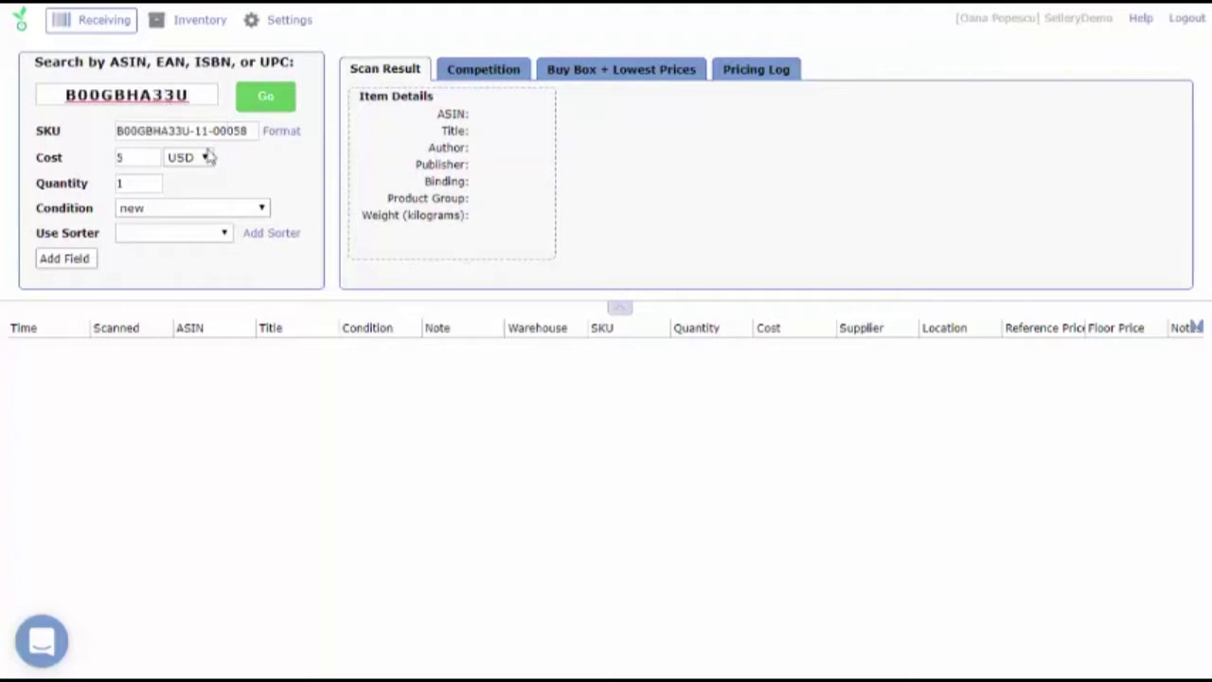
click(147, 156)
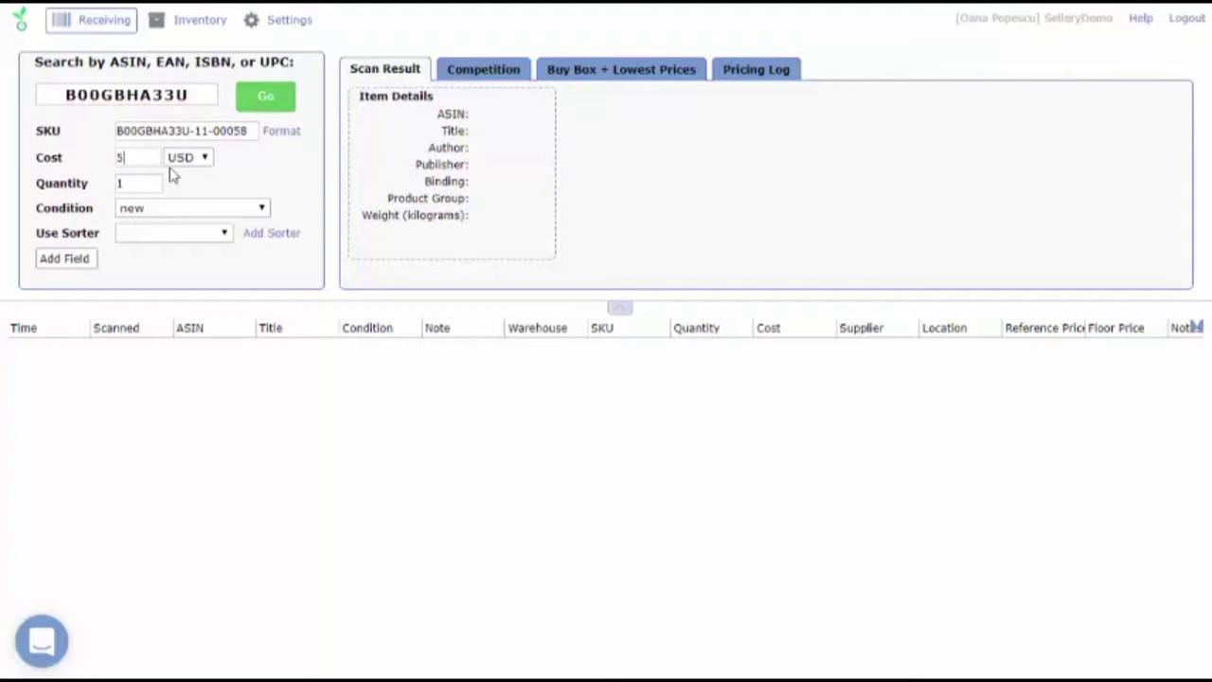
key(BackSpace)
text(10)
click(269, 101)
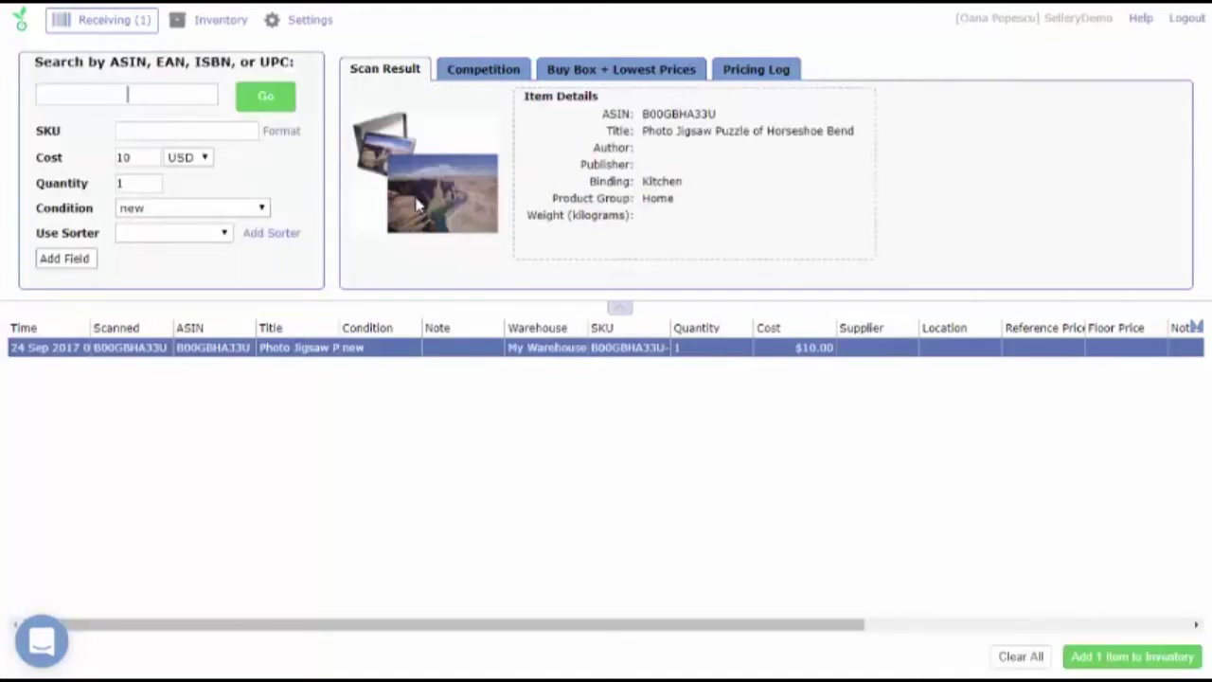
Check the scanned item's competition offers and scan details, and return to the inventory list
click(489, 72)
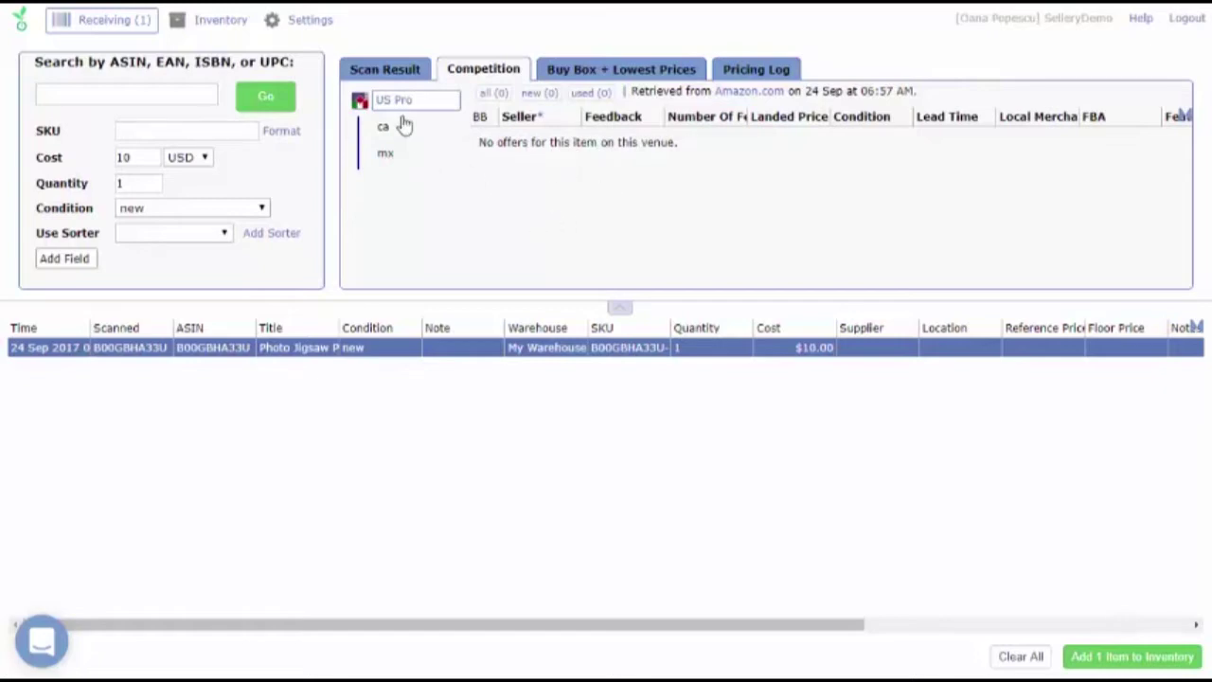
click(383, 76)
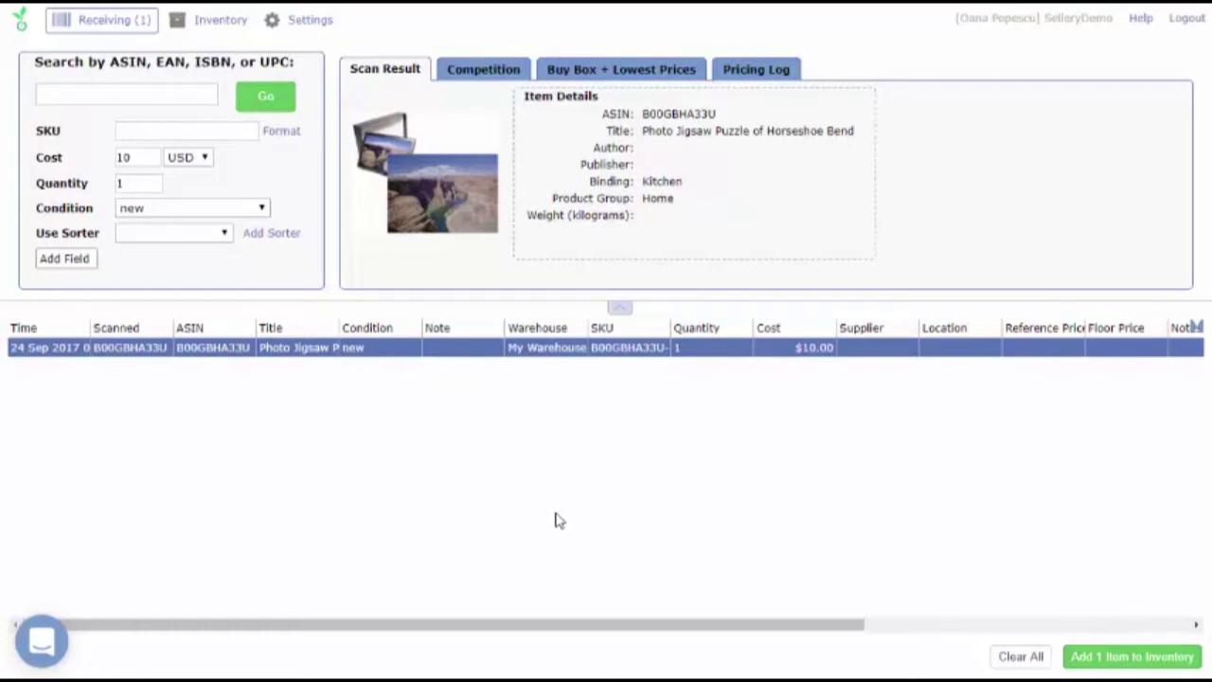
click(218, 26)
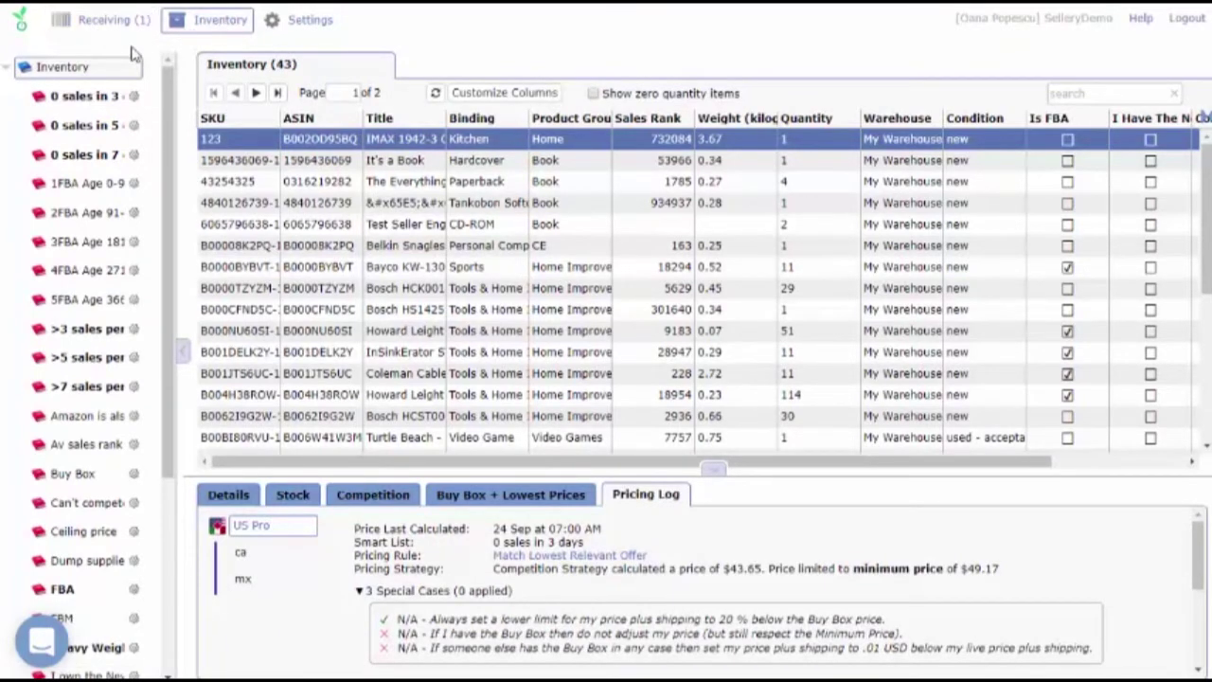
Look over the Amazon product page of the Horseshoe Bend jigsaw puzzle, and return to Sellery's general settings
key(ctrl+Tab)
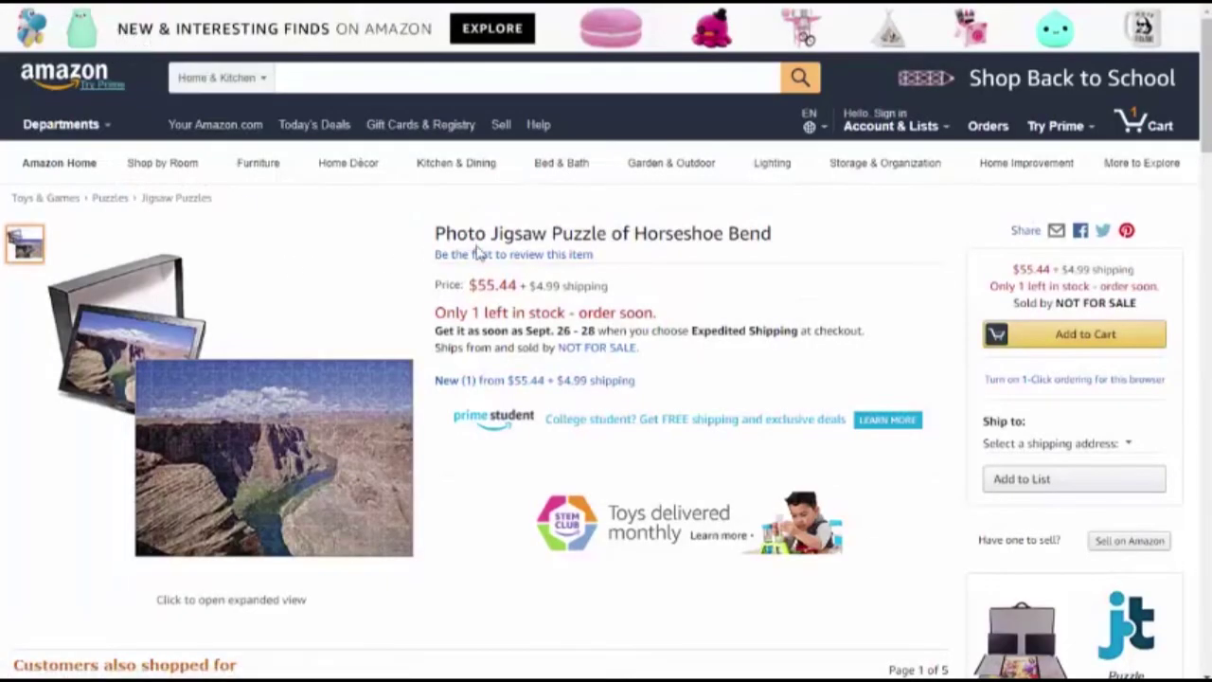
scroll(689, 311, down, 2)
scroll(685, 350, down, 2)
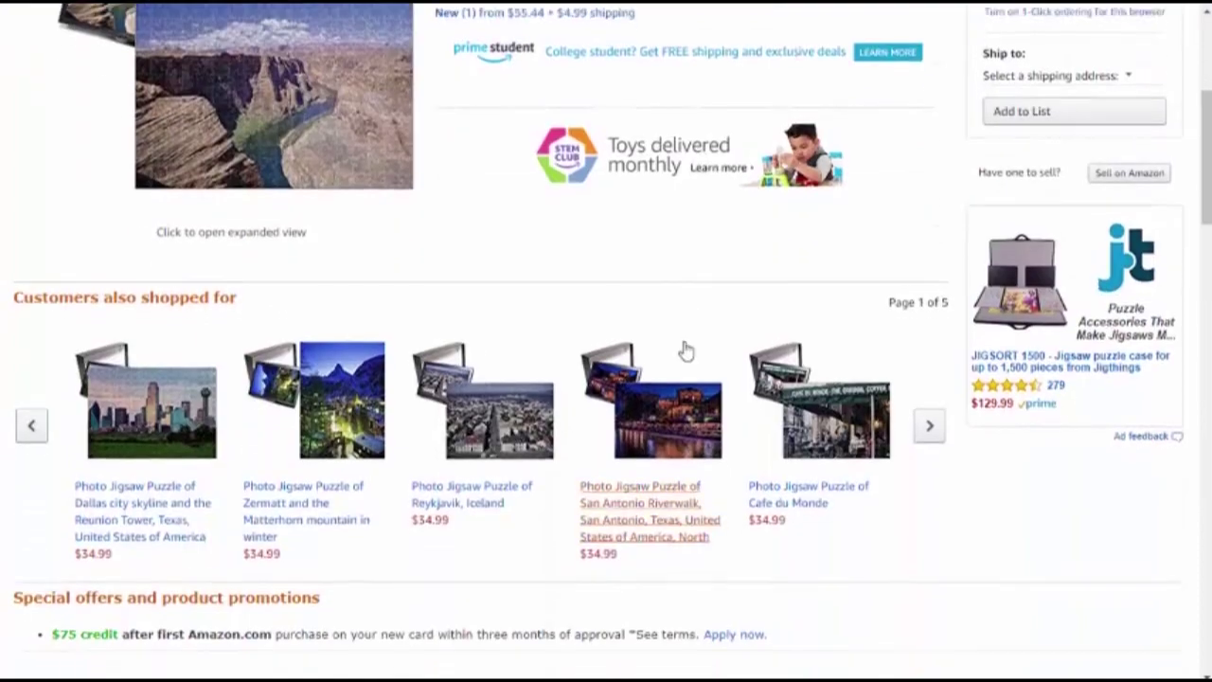
scroll(685, 349, up, 4)
scroll(685, 351, up, 1)
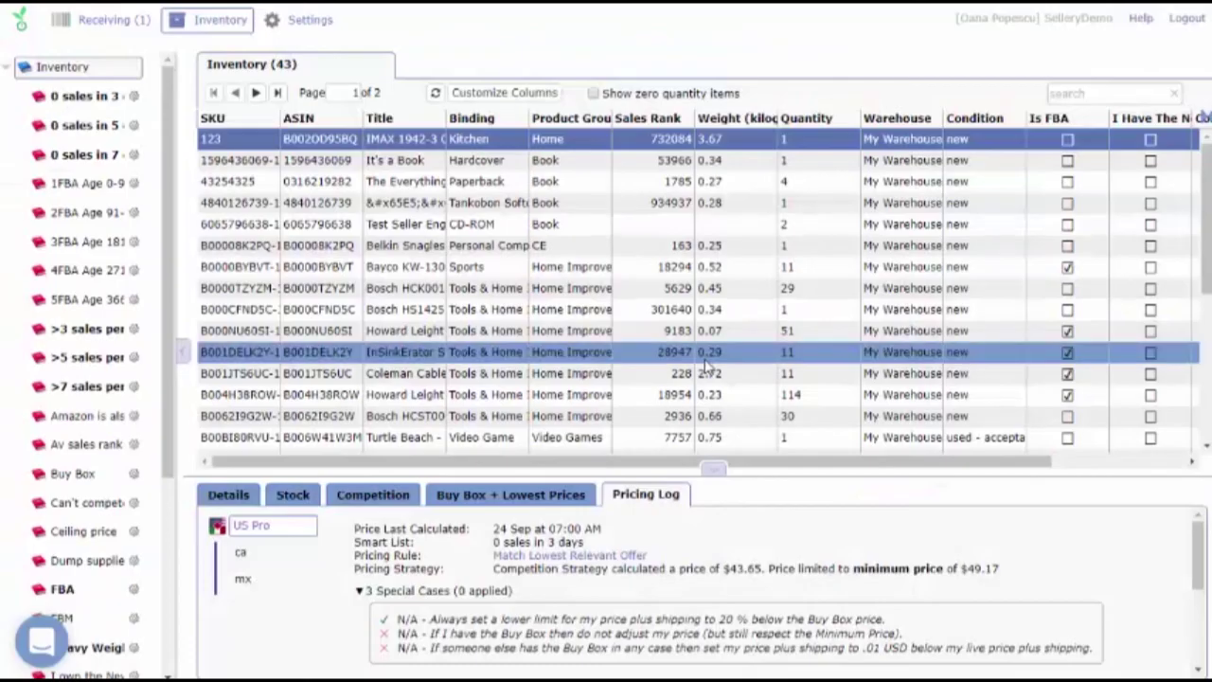
click(300, 29)
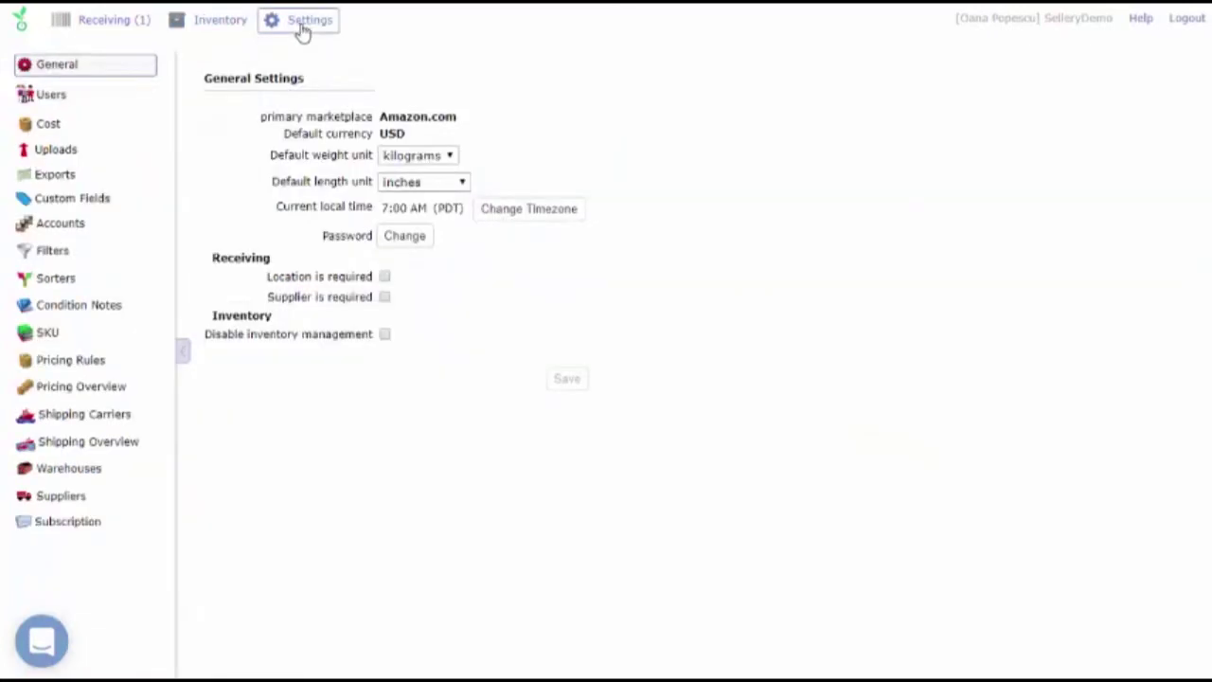